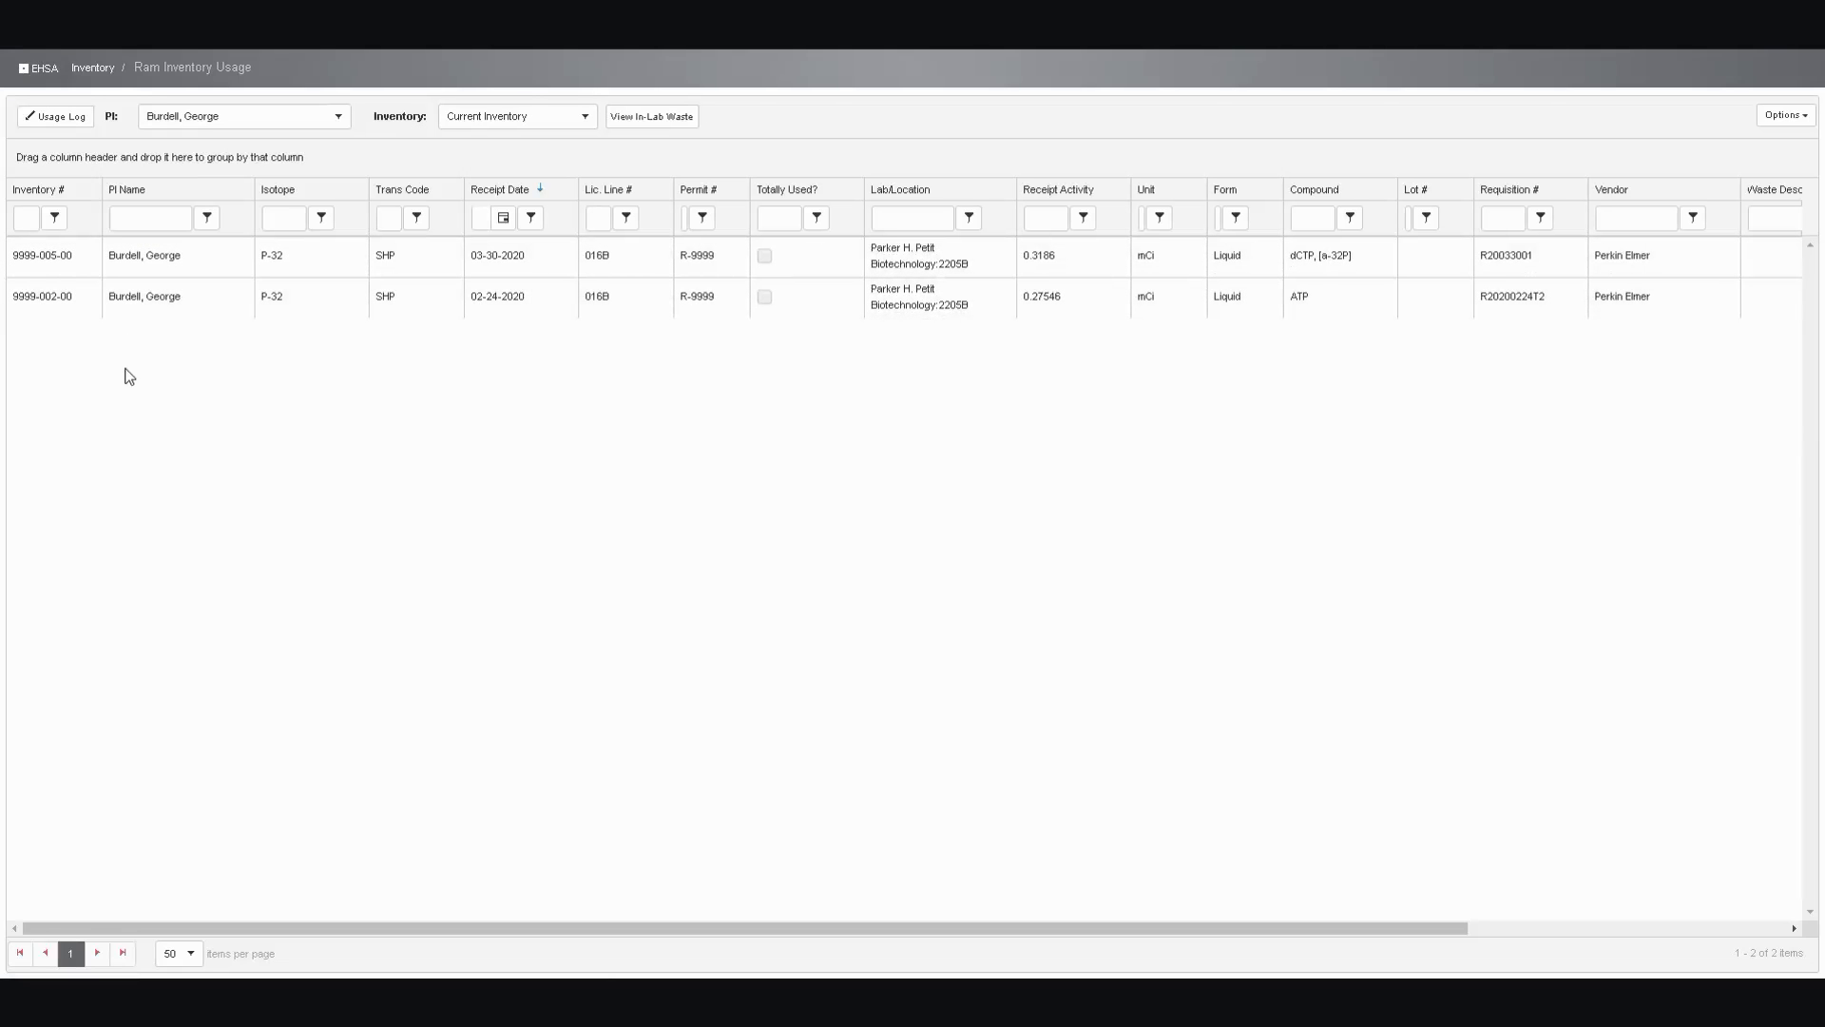
Open the Samples usage entry of inventory 9999-005-00 for editing and enter the comment "Gloves, tip and paper"
left_click(68, 261)
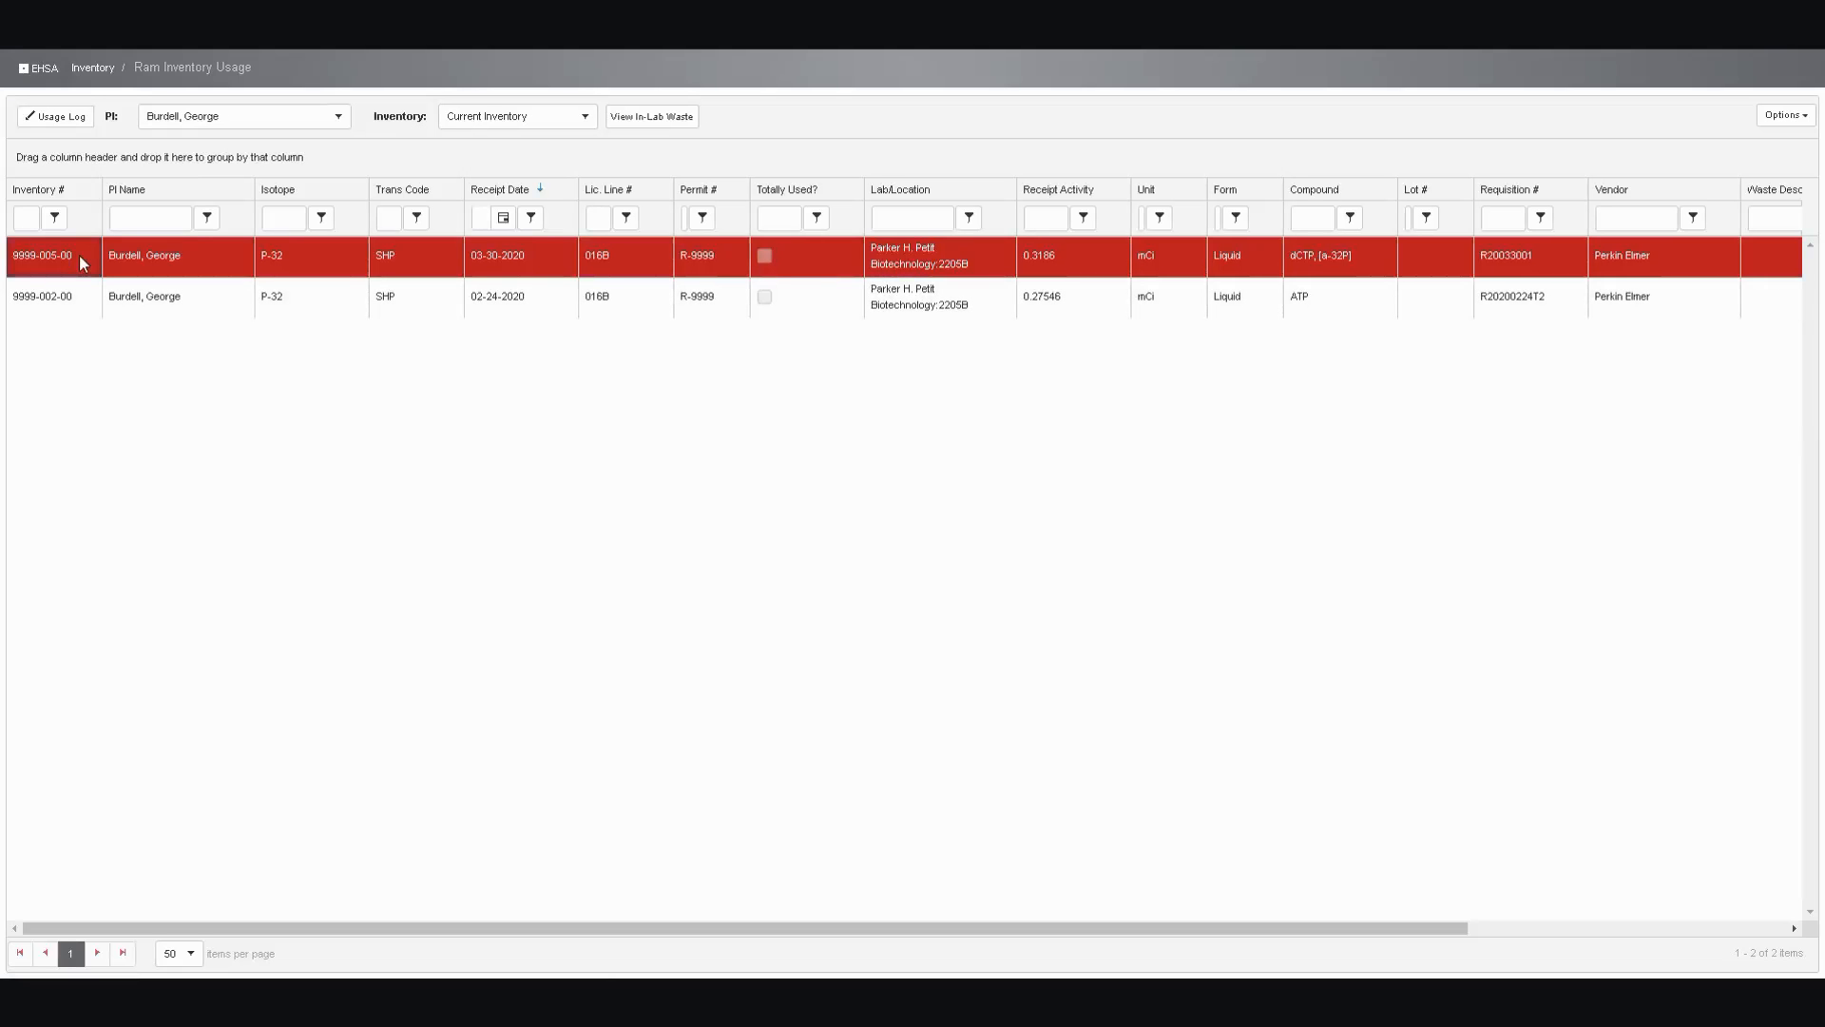
double_click(80, 262)
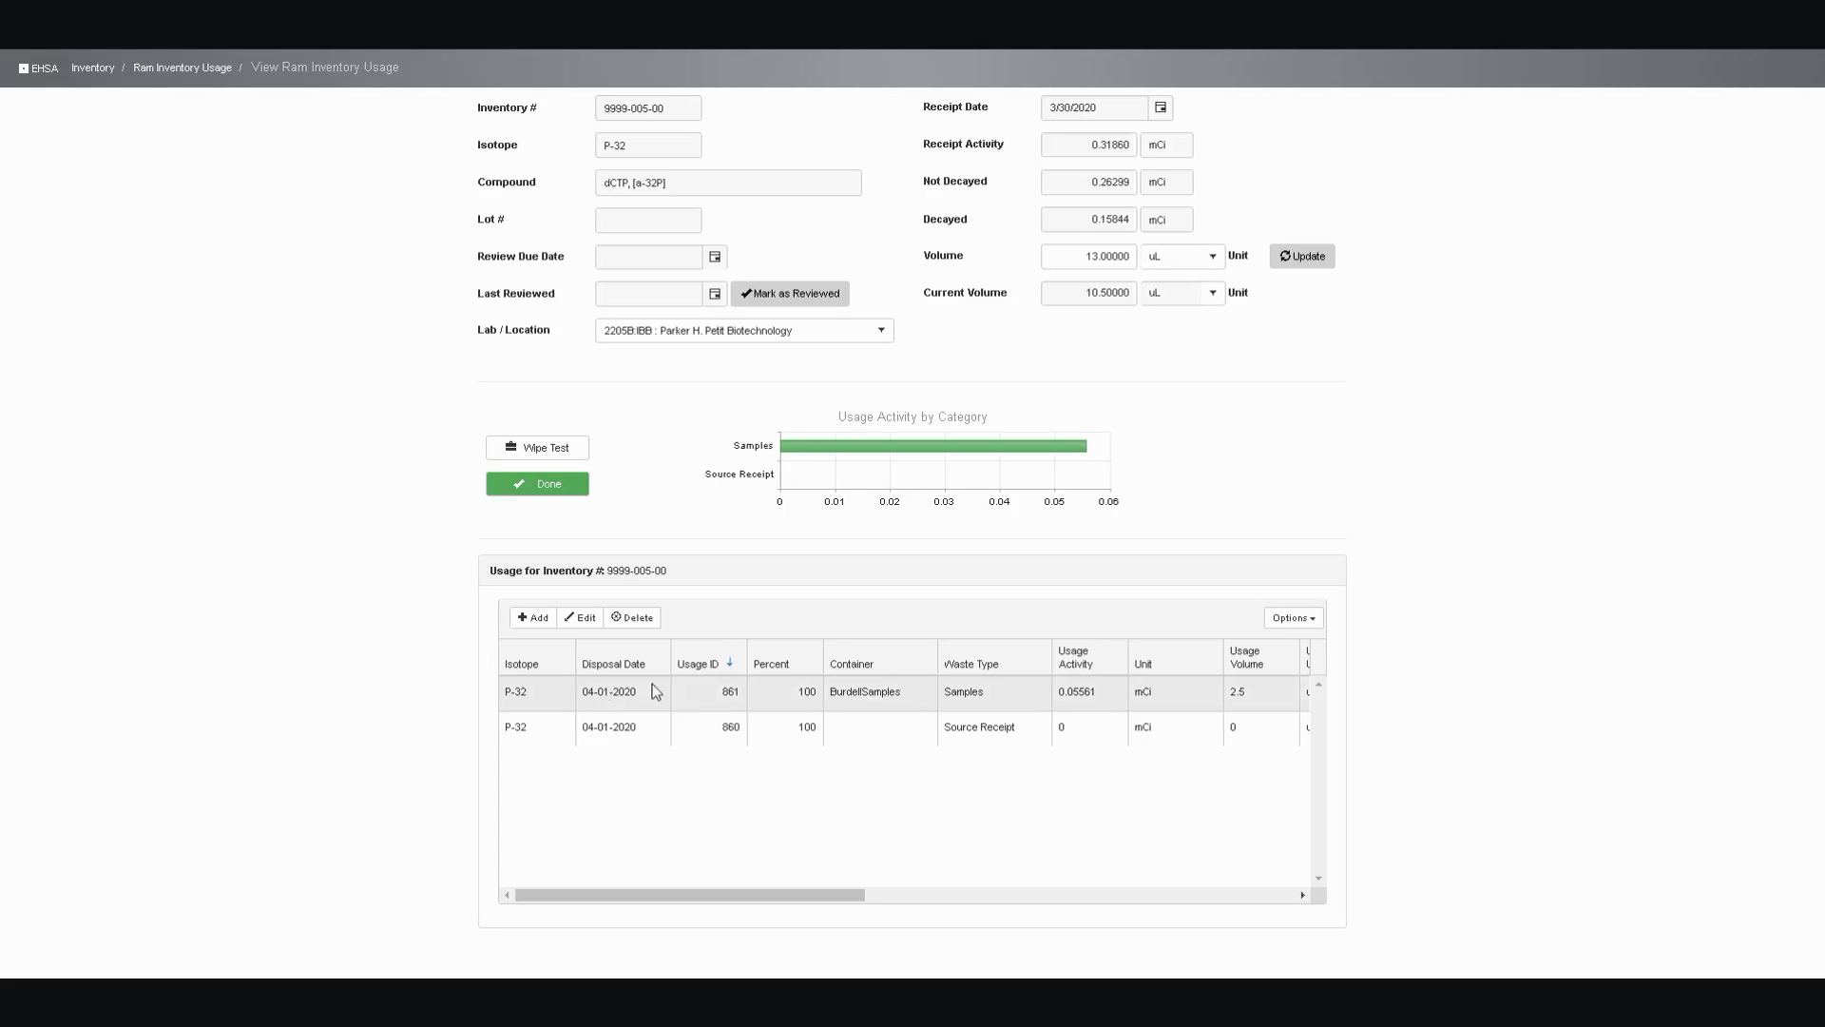
double_click(975, 691)
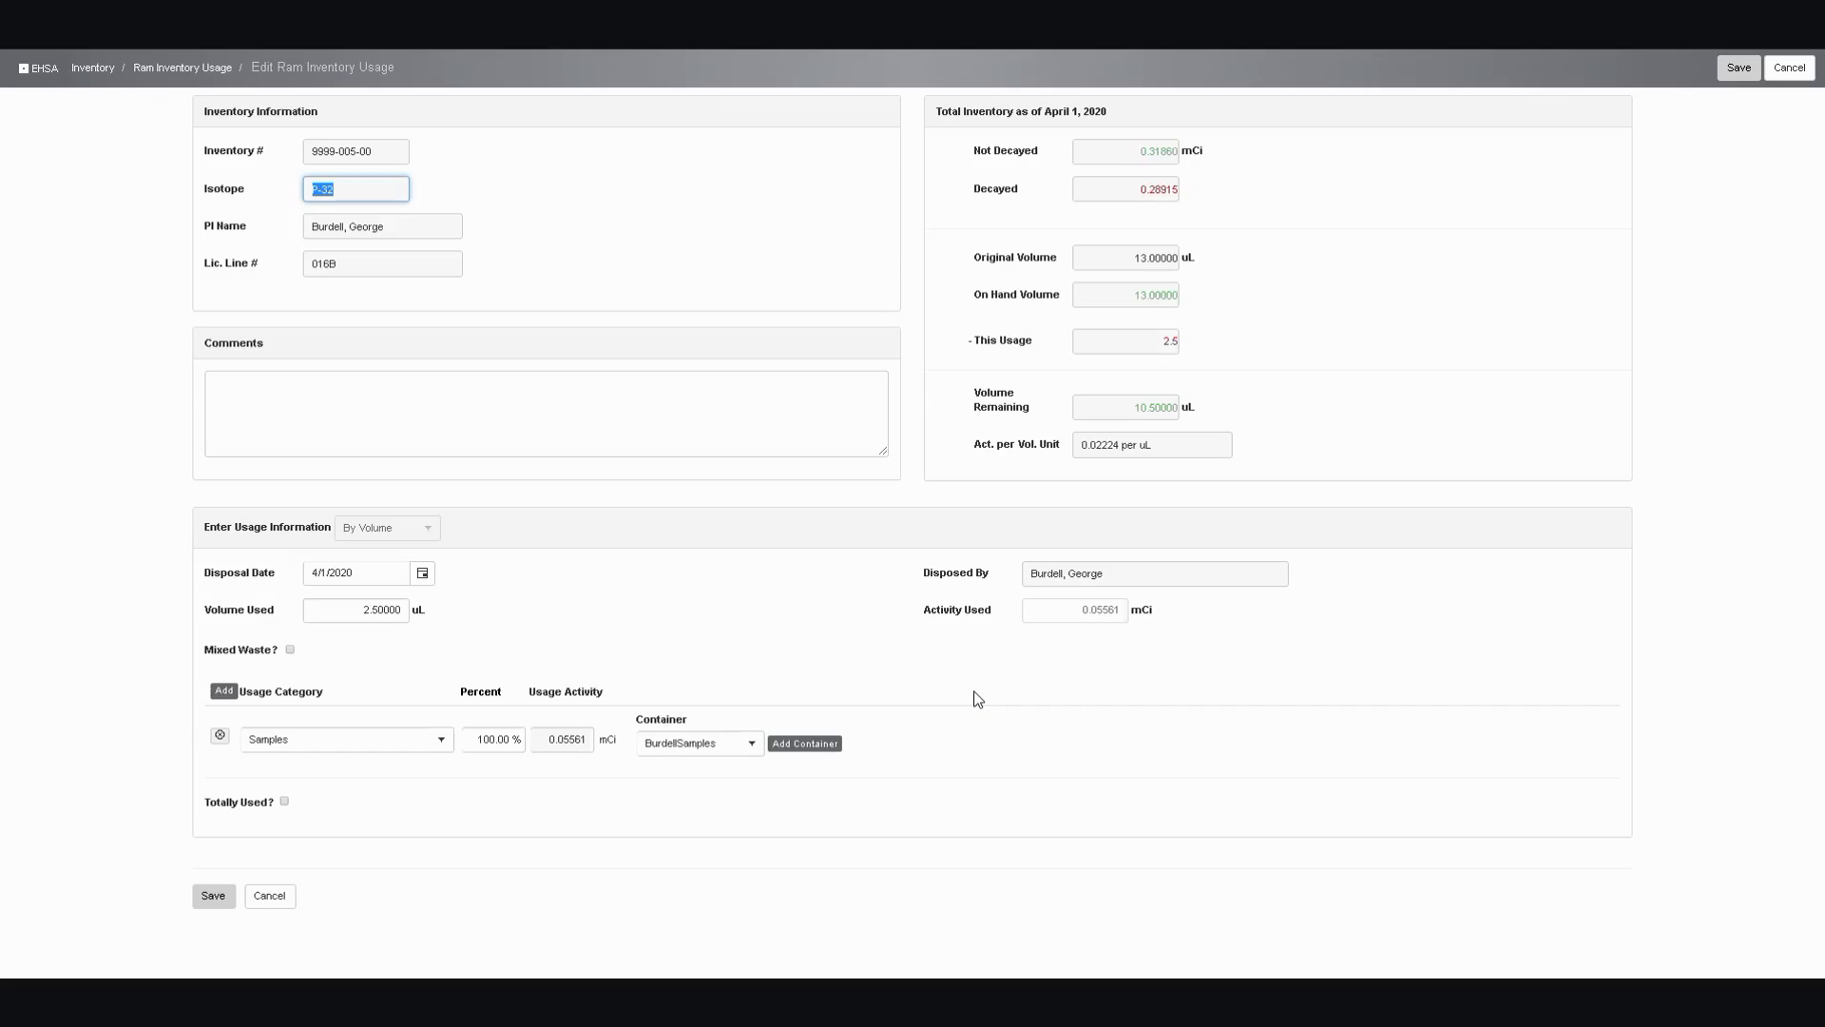
left_click(567, 381)
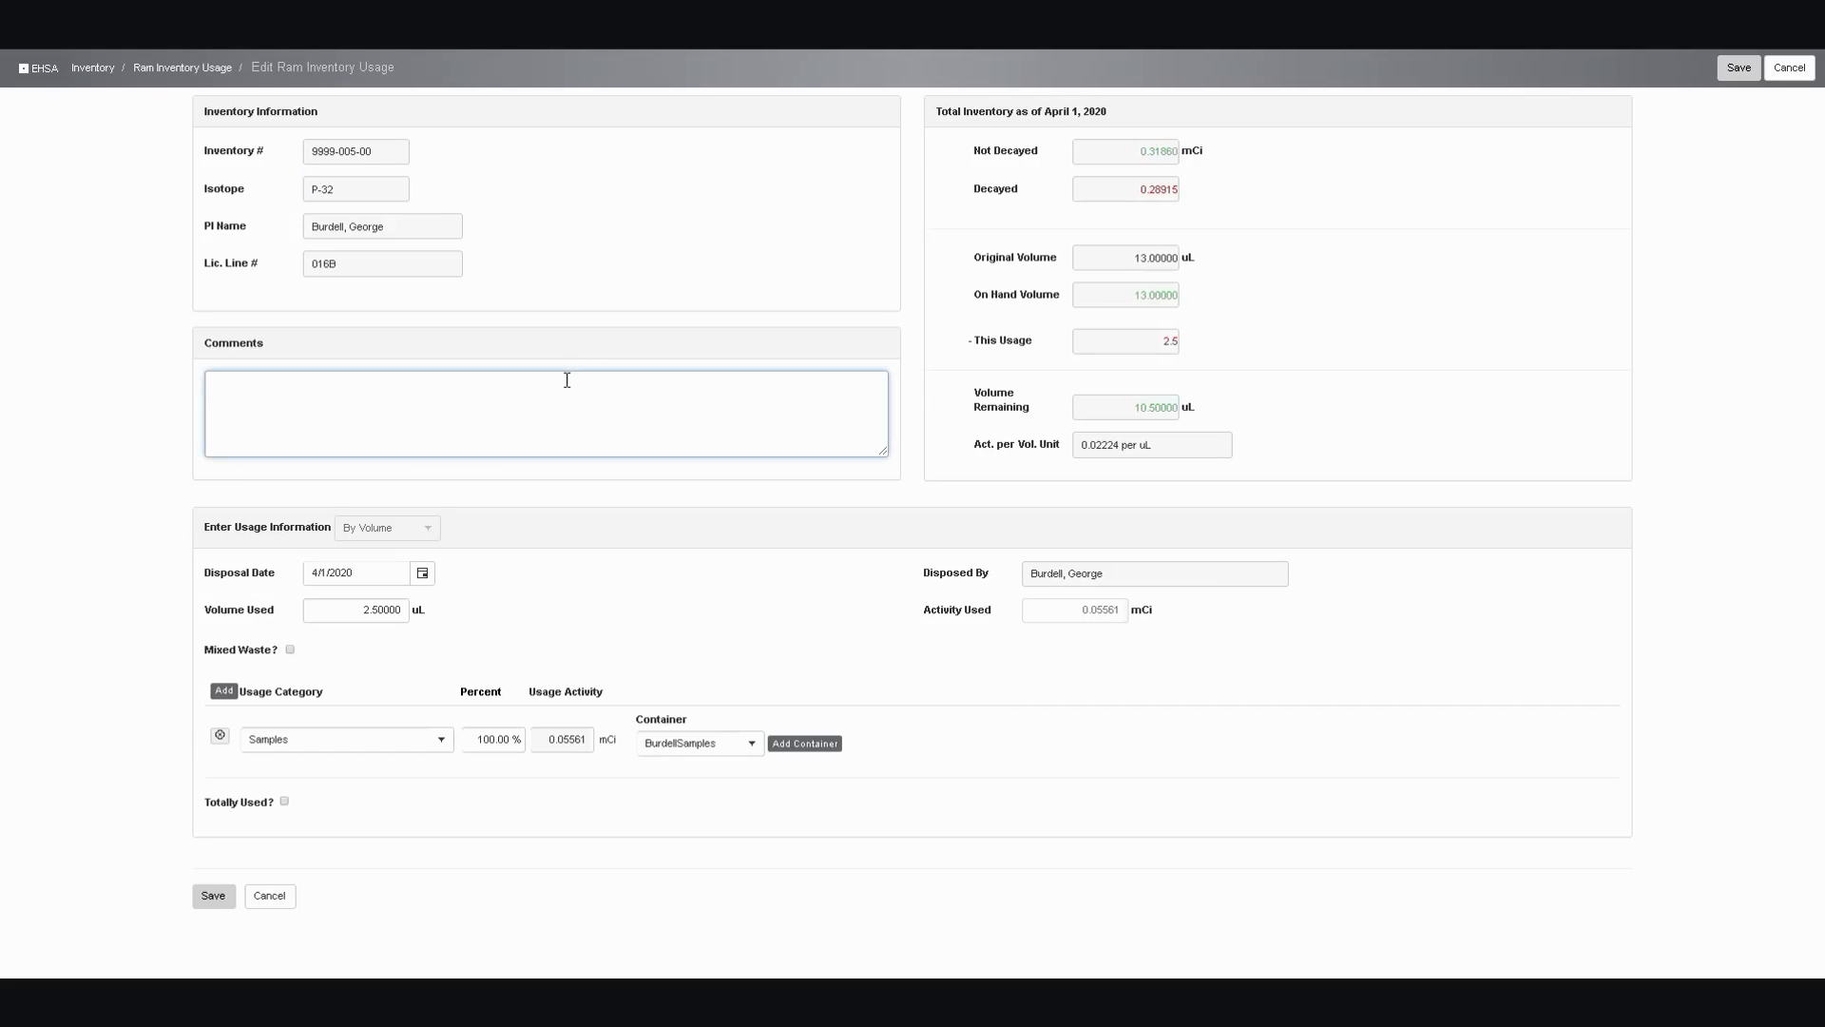
type("Gloves, tip and paper")
Set the usage entry's disposal date to 4/2/2020 and its volume used to 1.5 uL
left_click(423, 576)
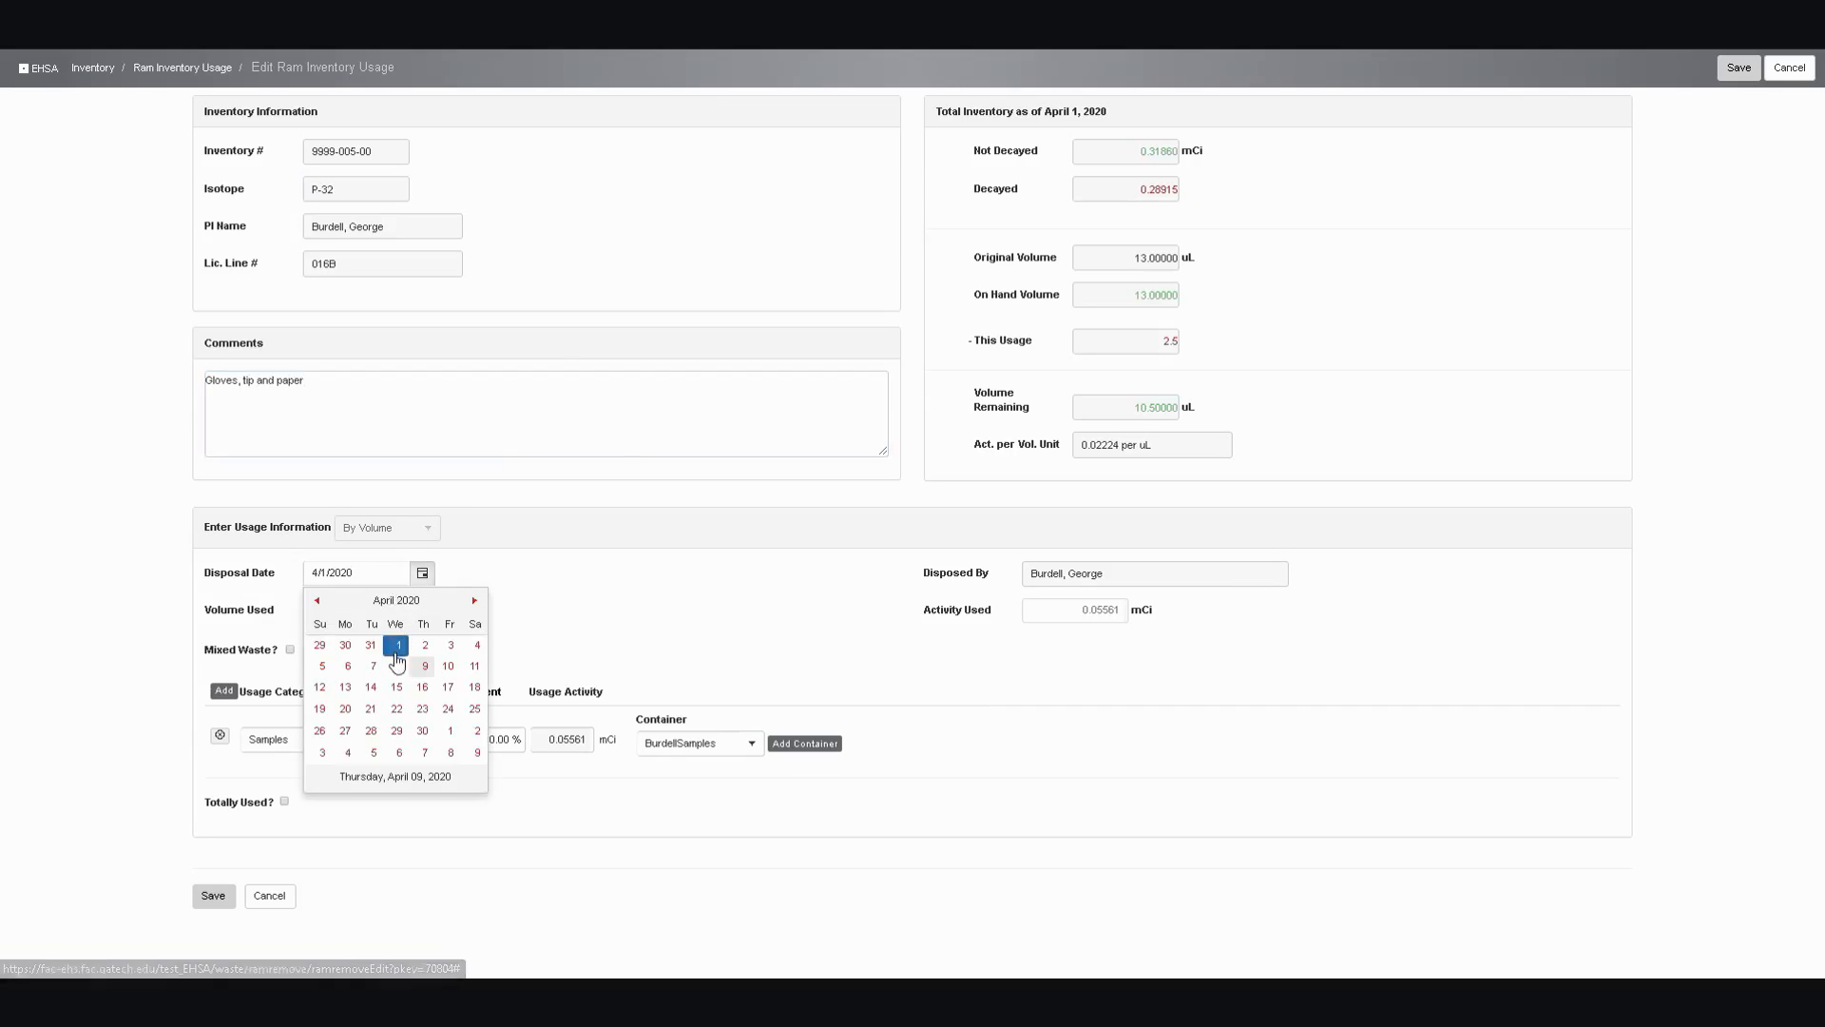
left_click(421, 645)
left_click(384, 619)
type("1.5")
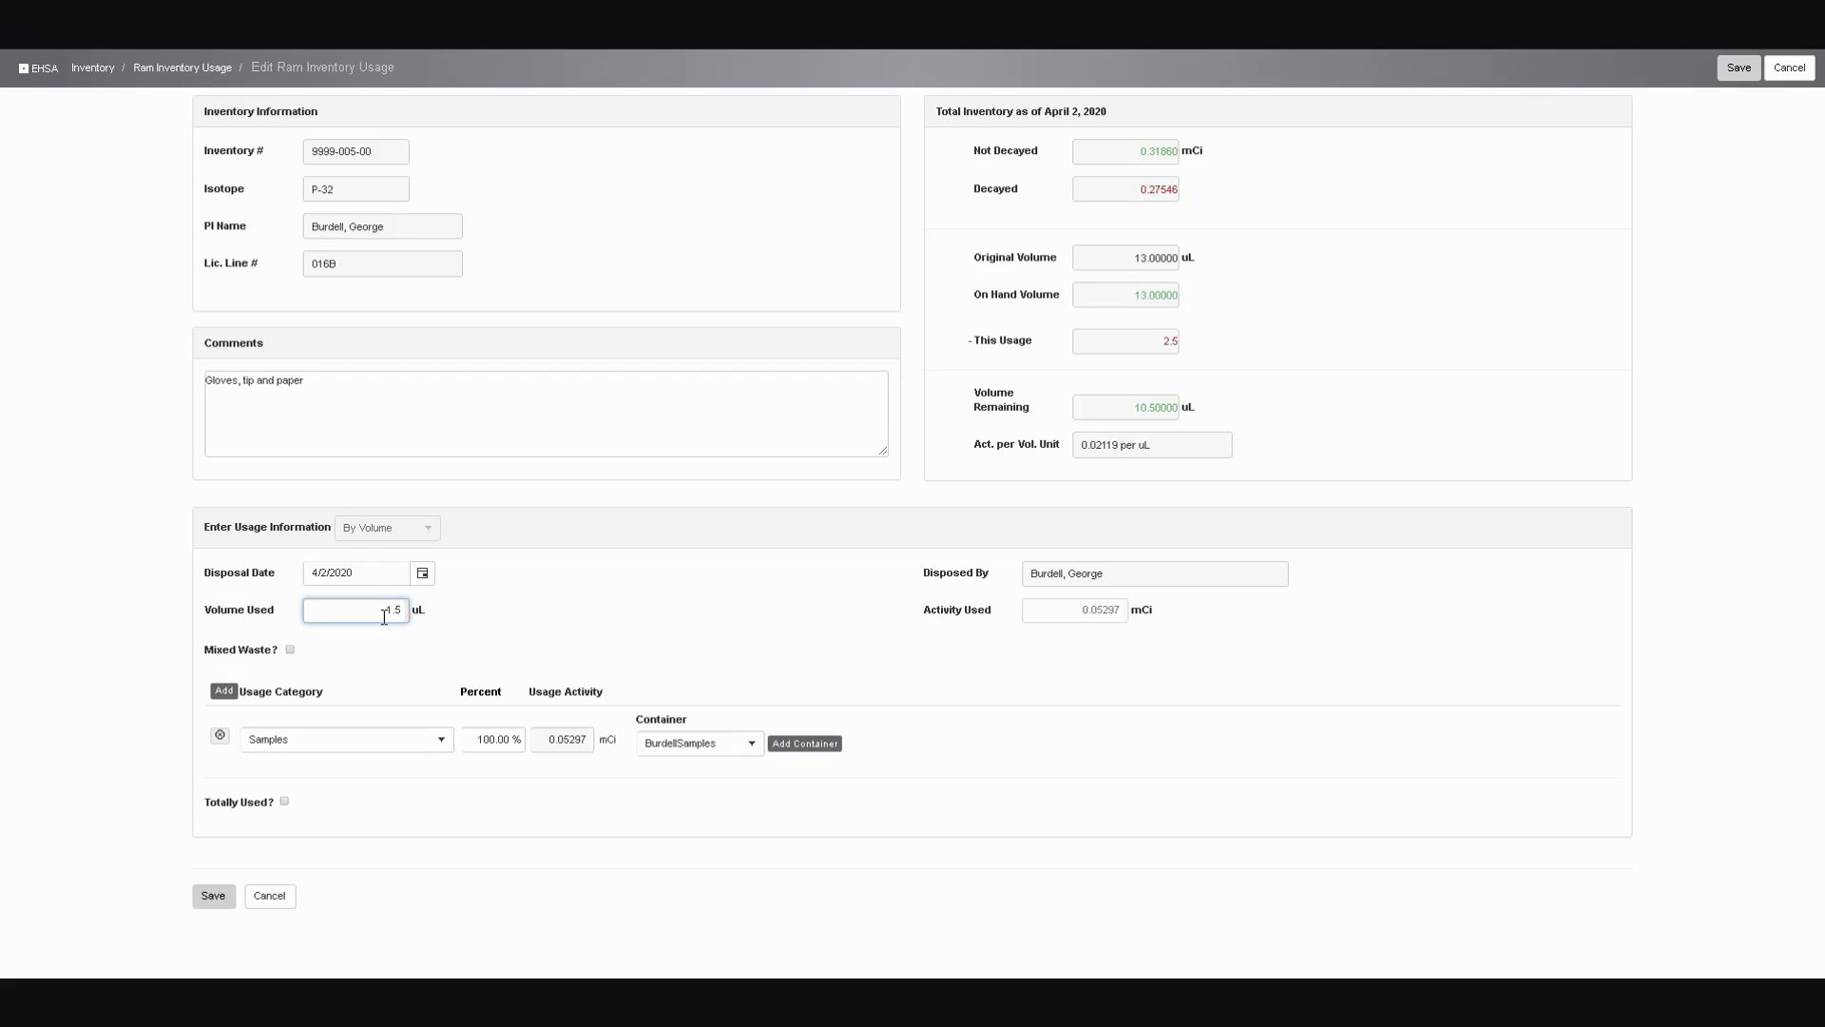
left_click(440, 741)
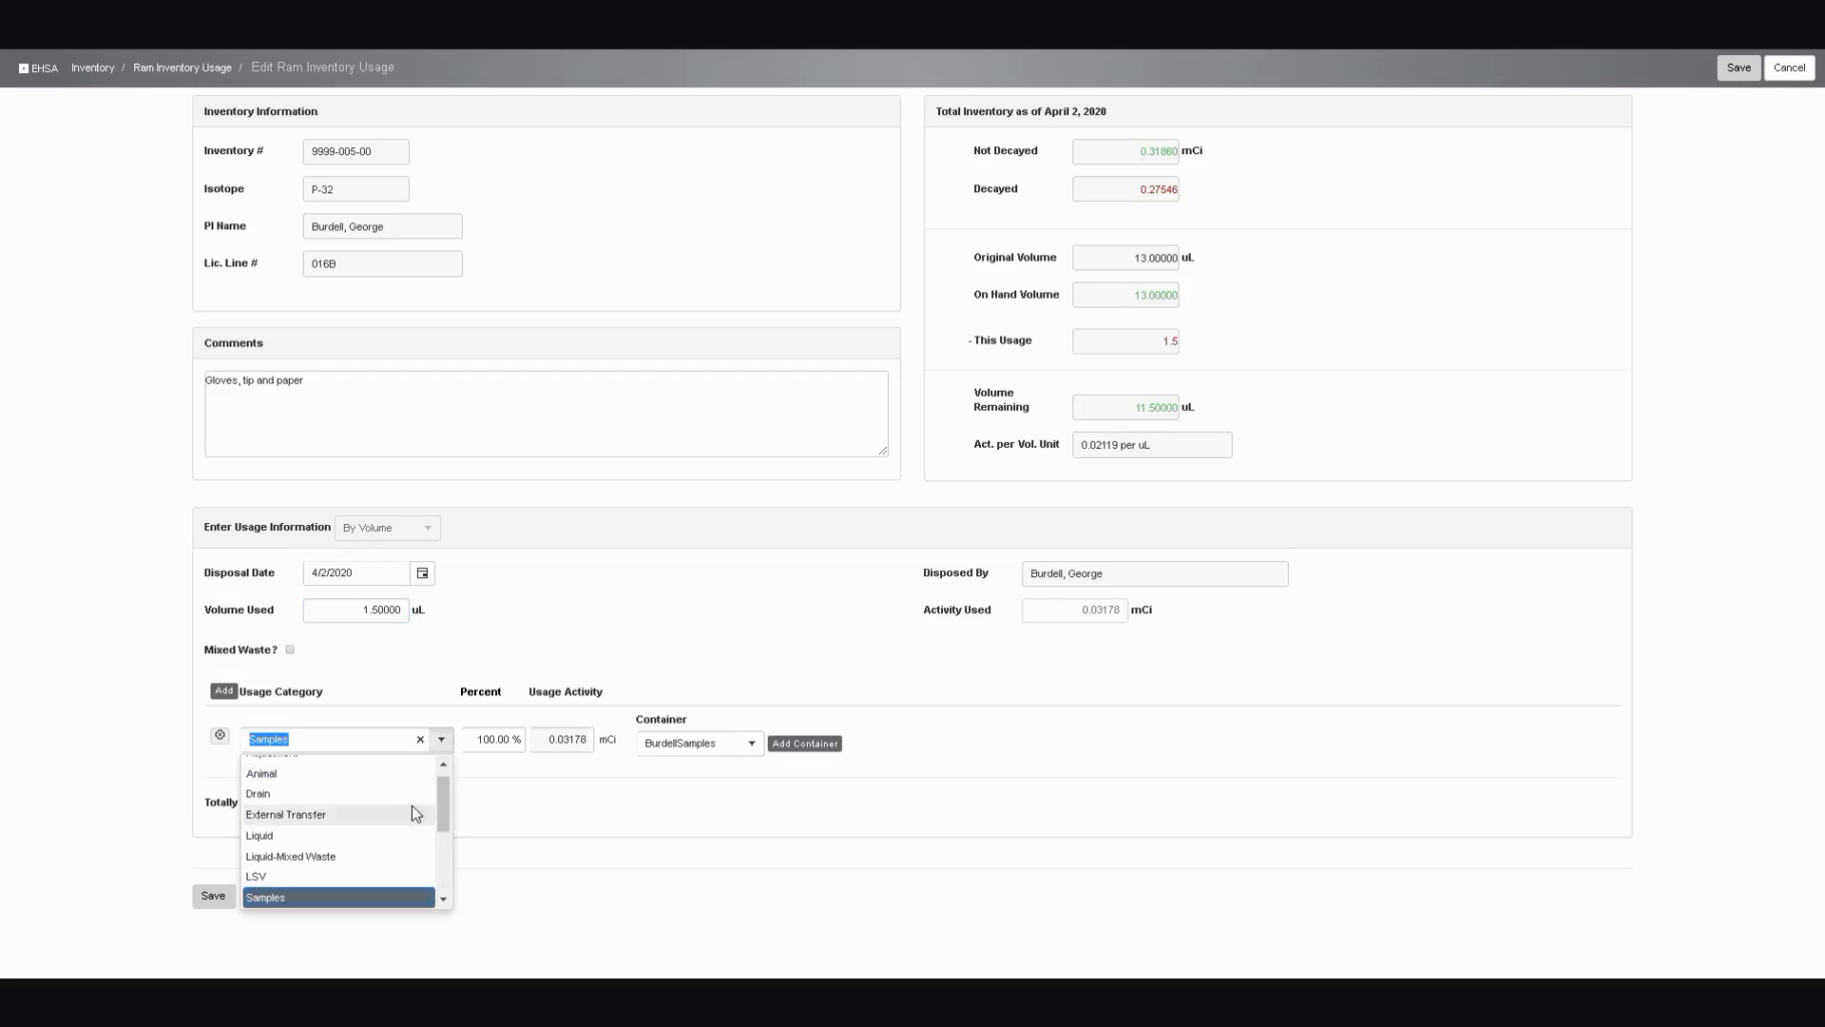
left_click_drag(446, 814, 448, 854)
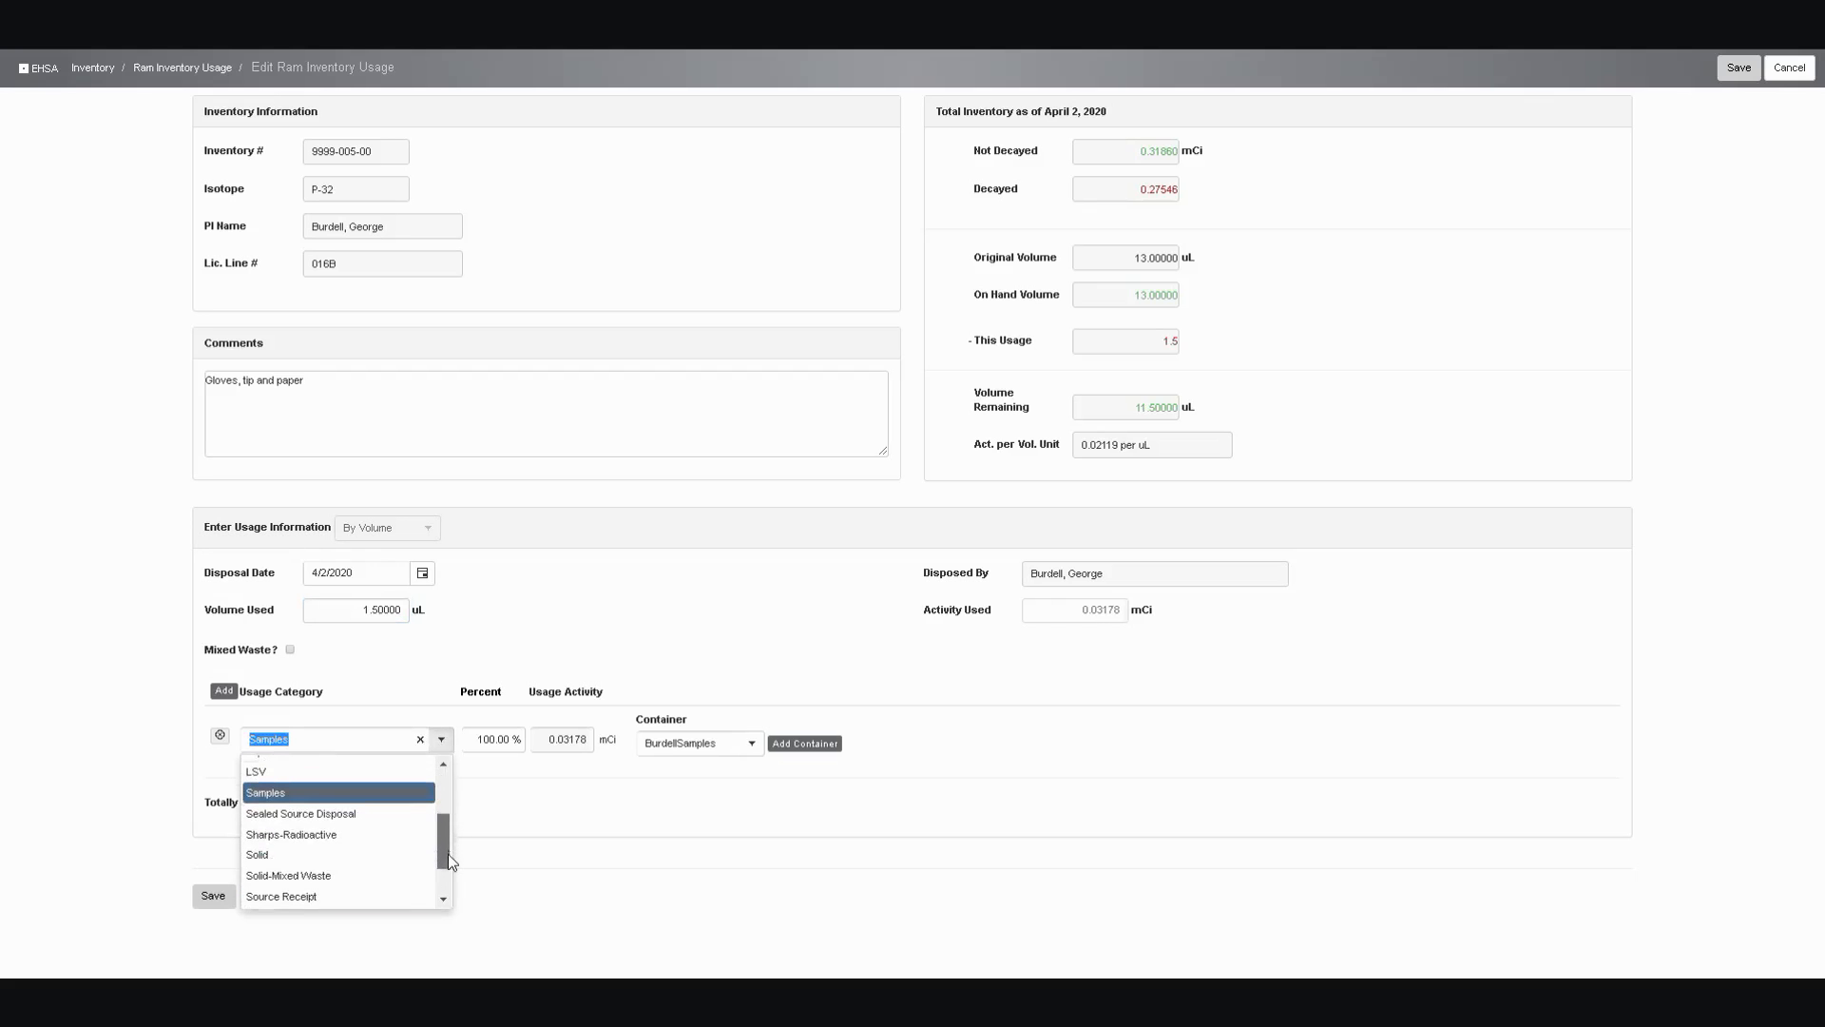
left_click(369, 852)
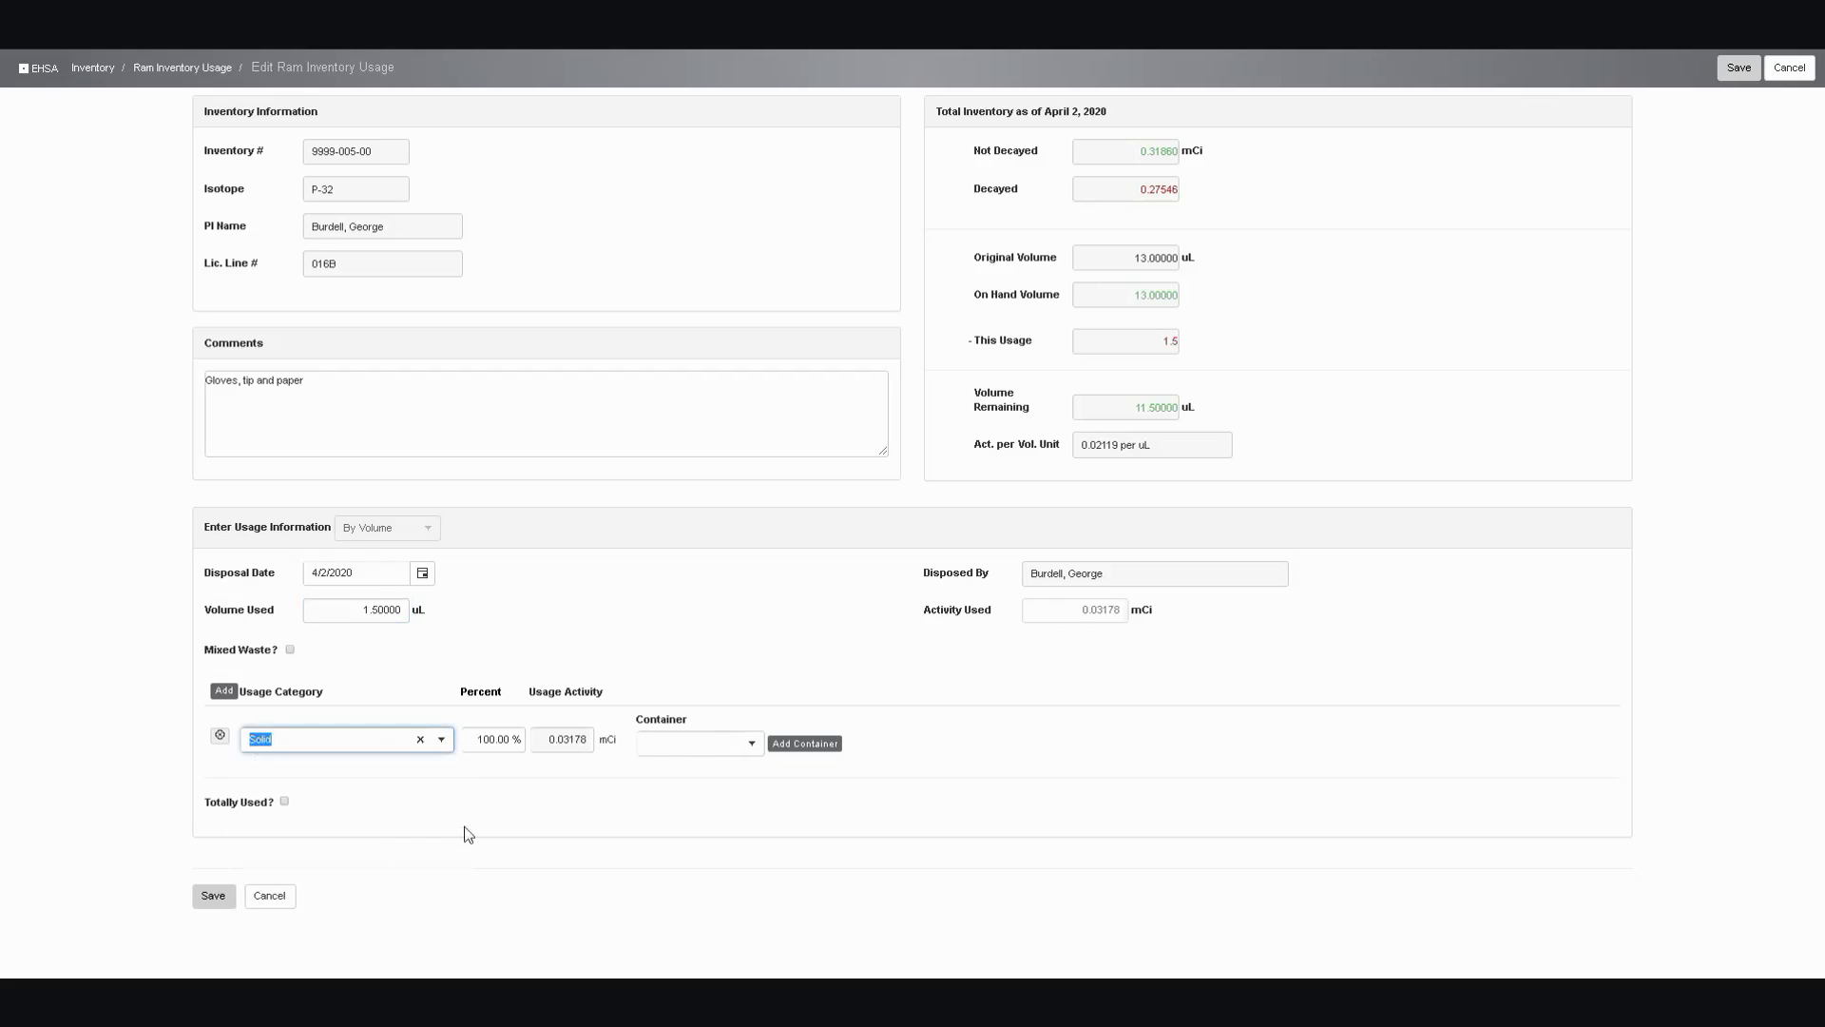
left_click(752, 744)
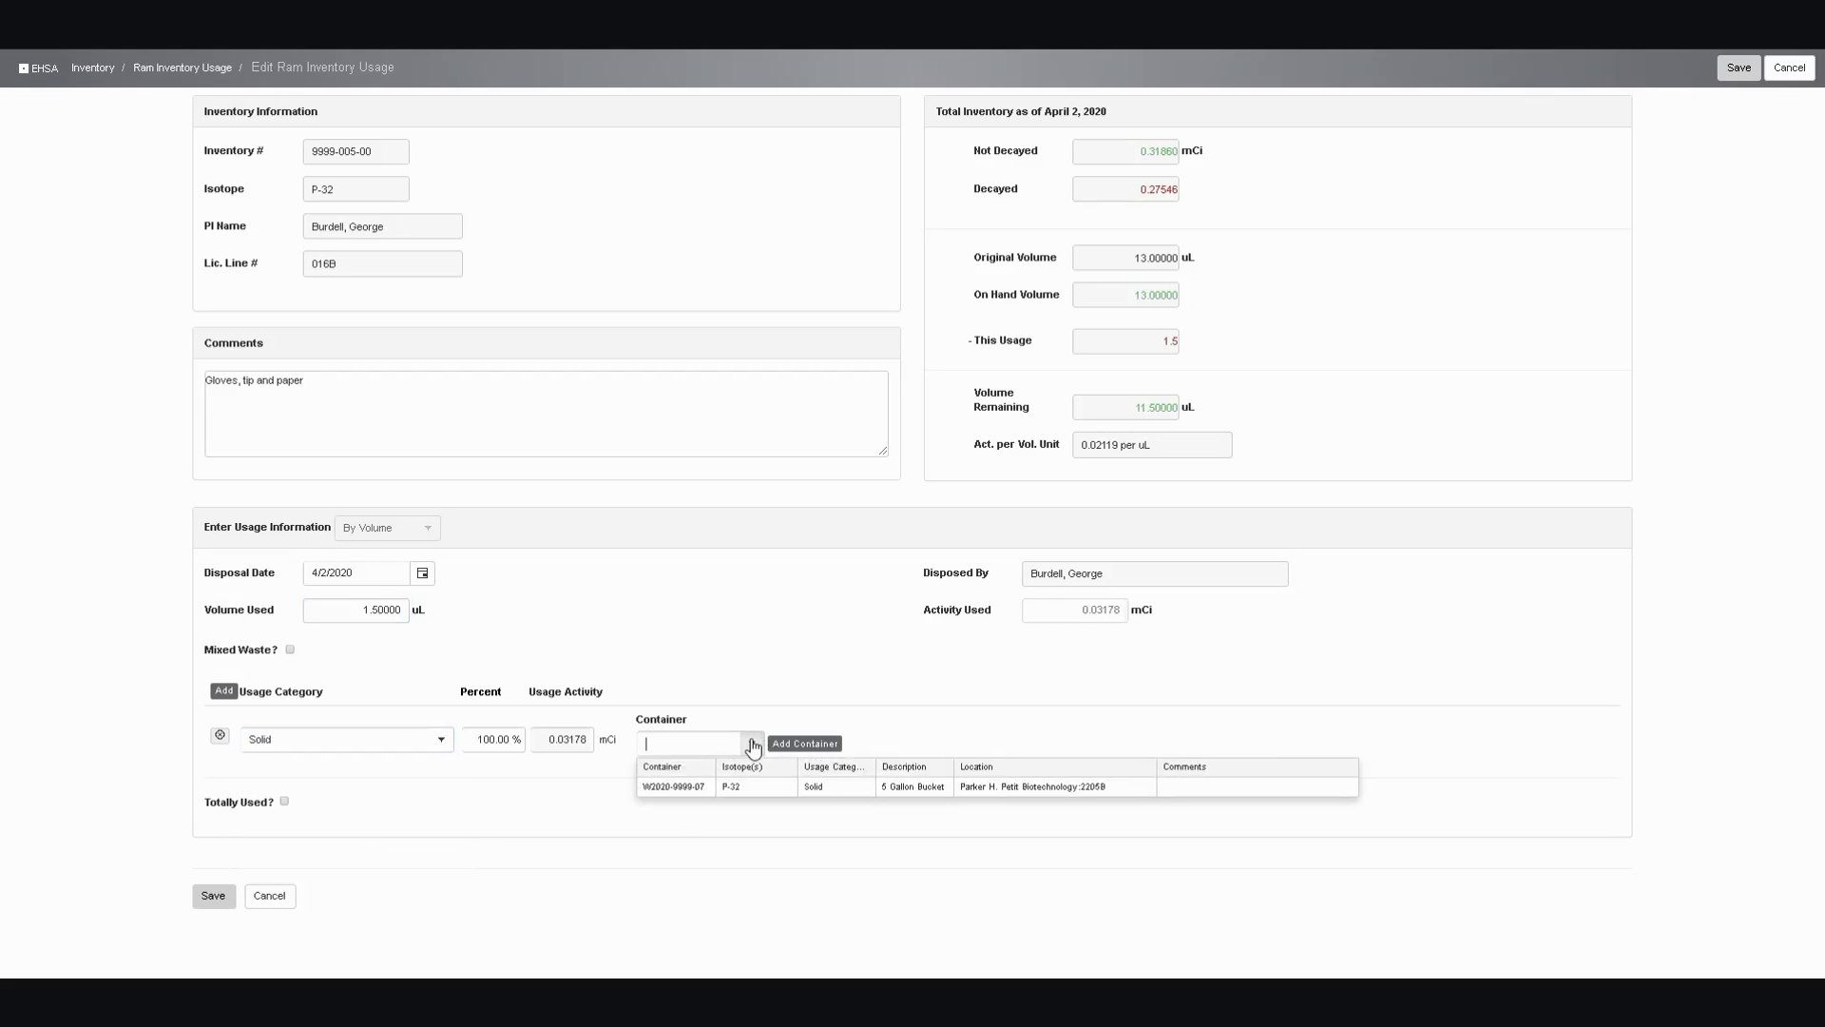
left_click(691, 789)
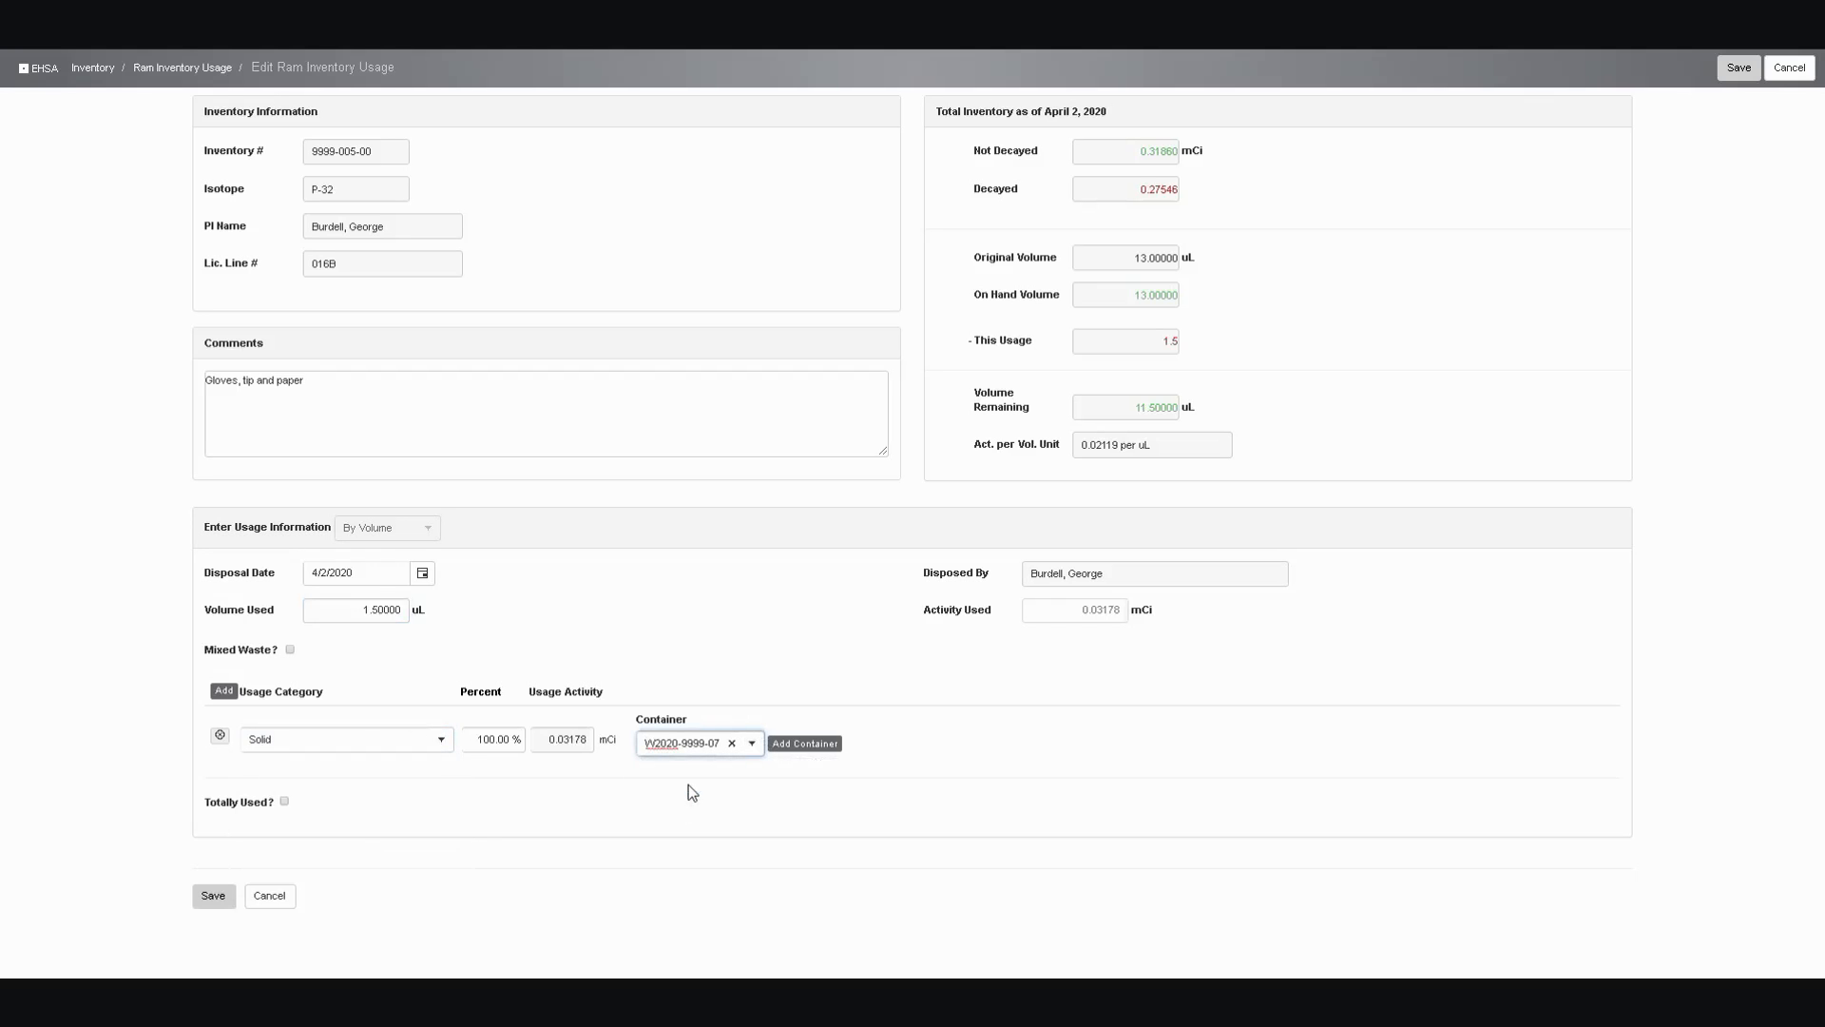
left_click(213, 896)
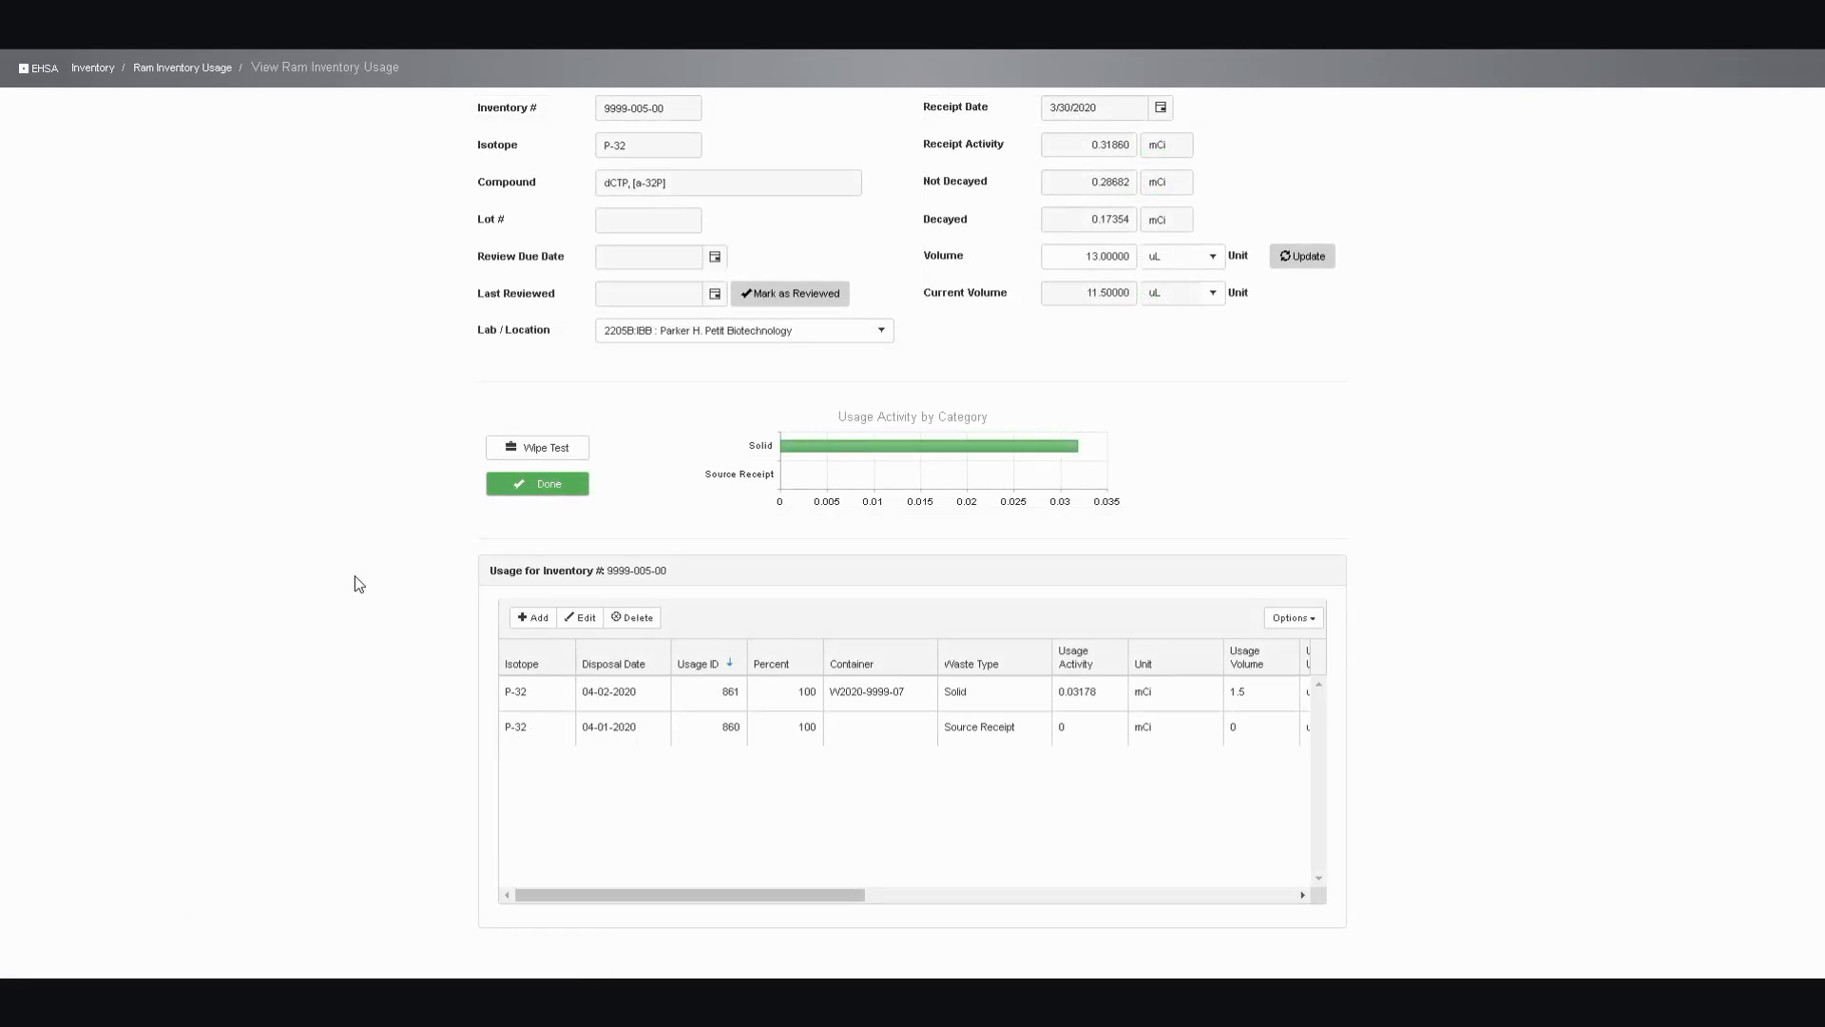
Add a new usage entry for inventory 9999-005-00 with the comment "Aqueous waste"
left_click(529, 622)
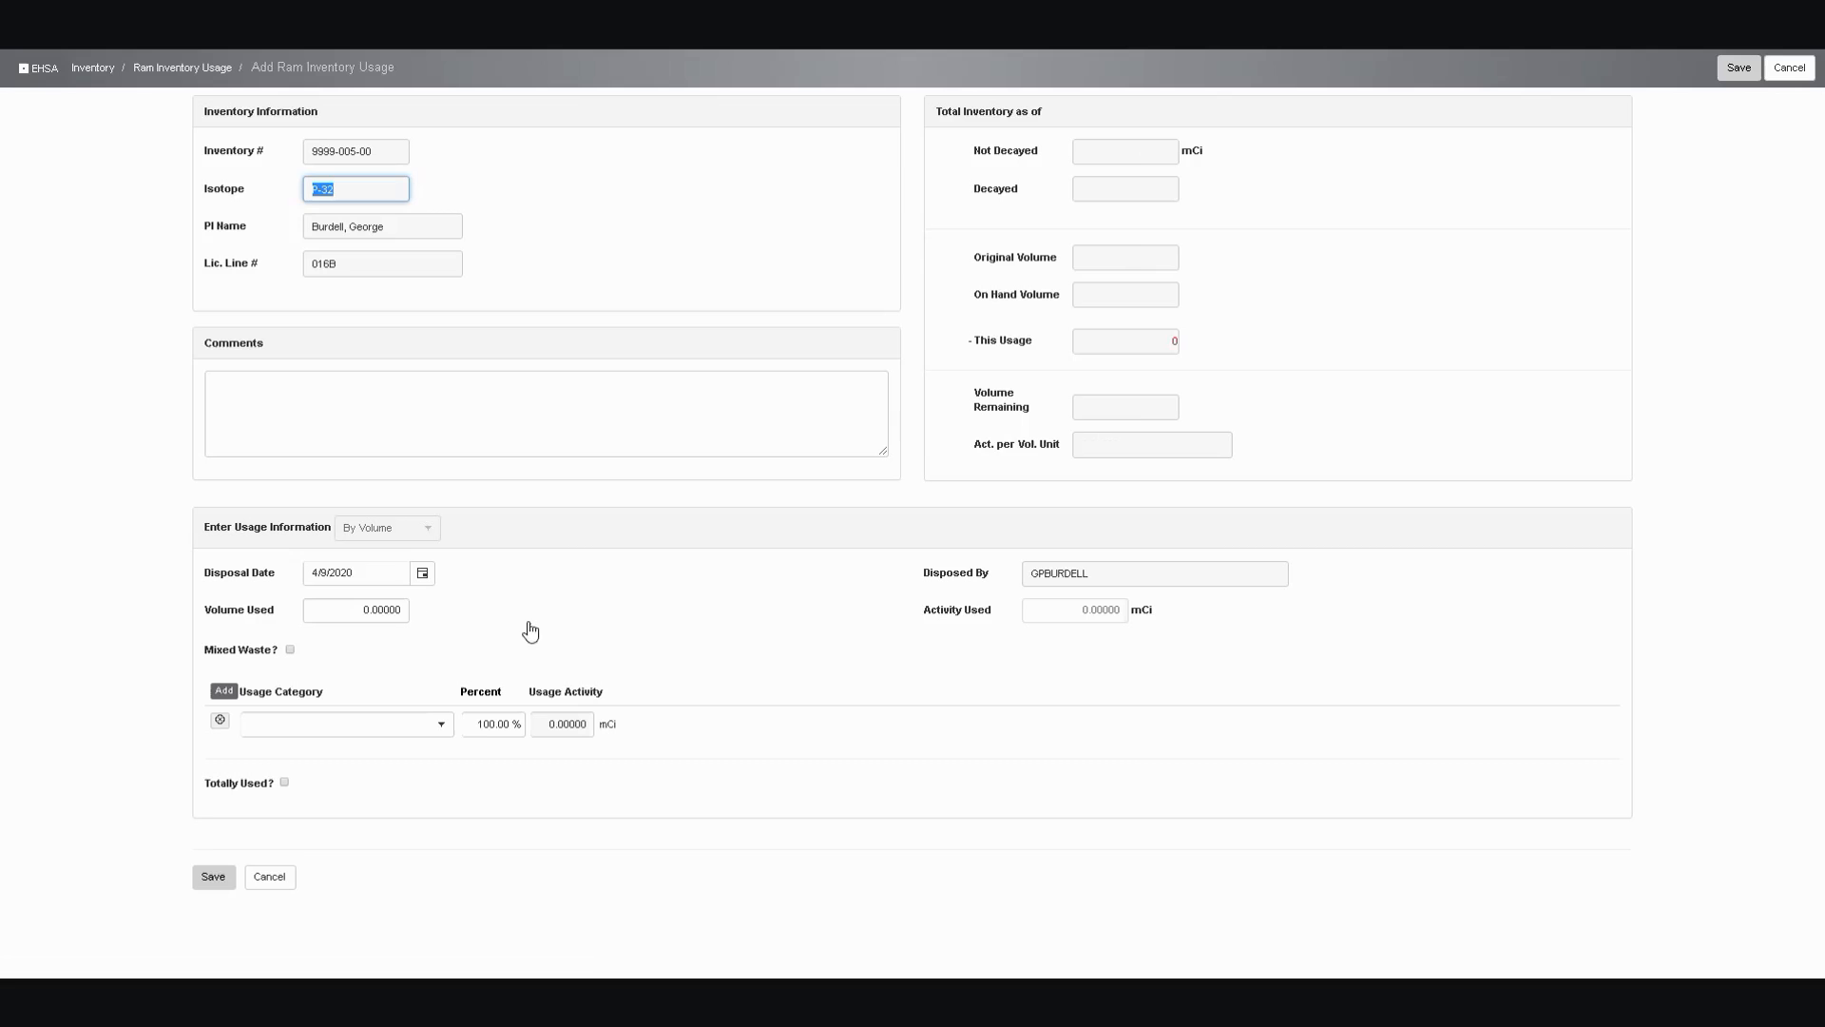
left_click(426, 396)
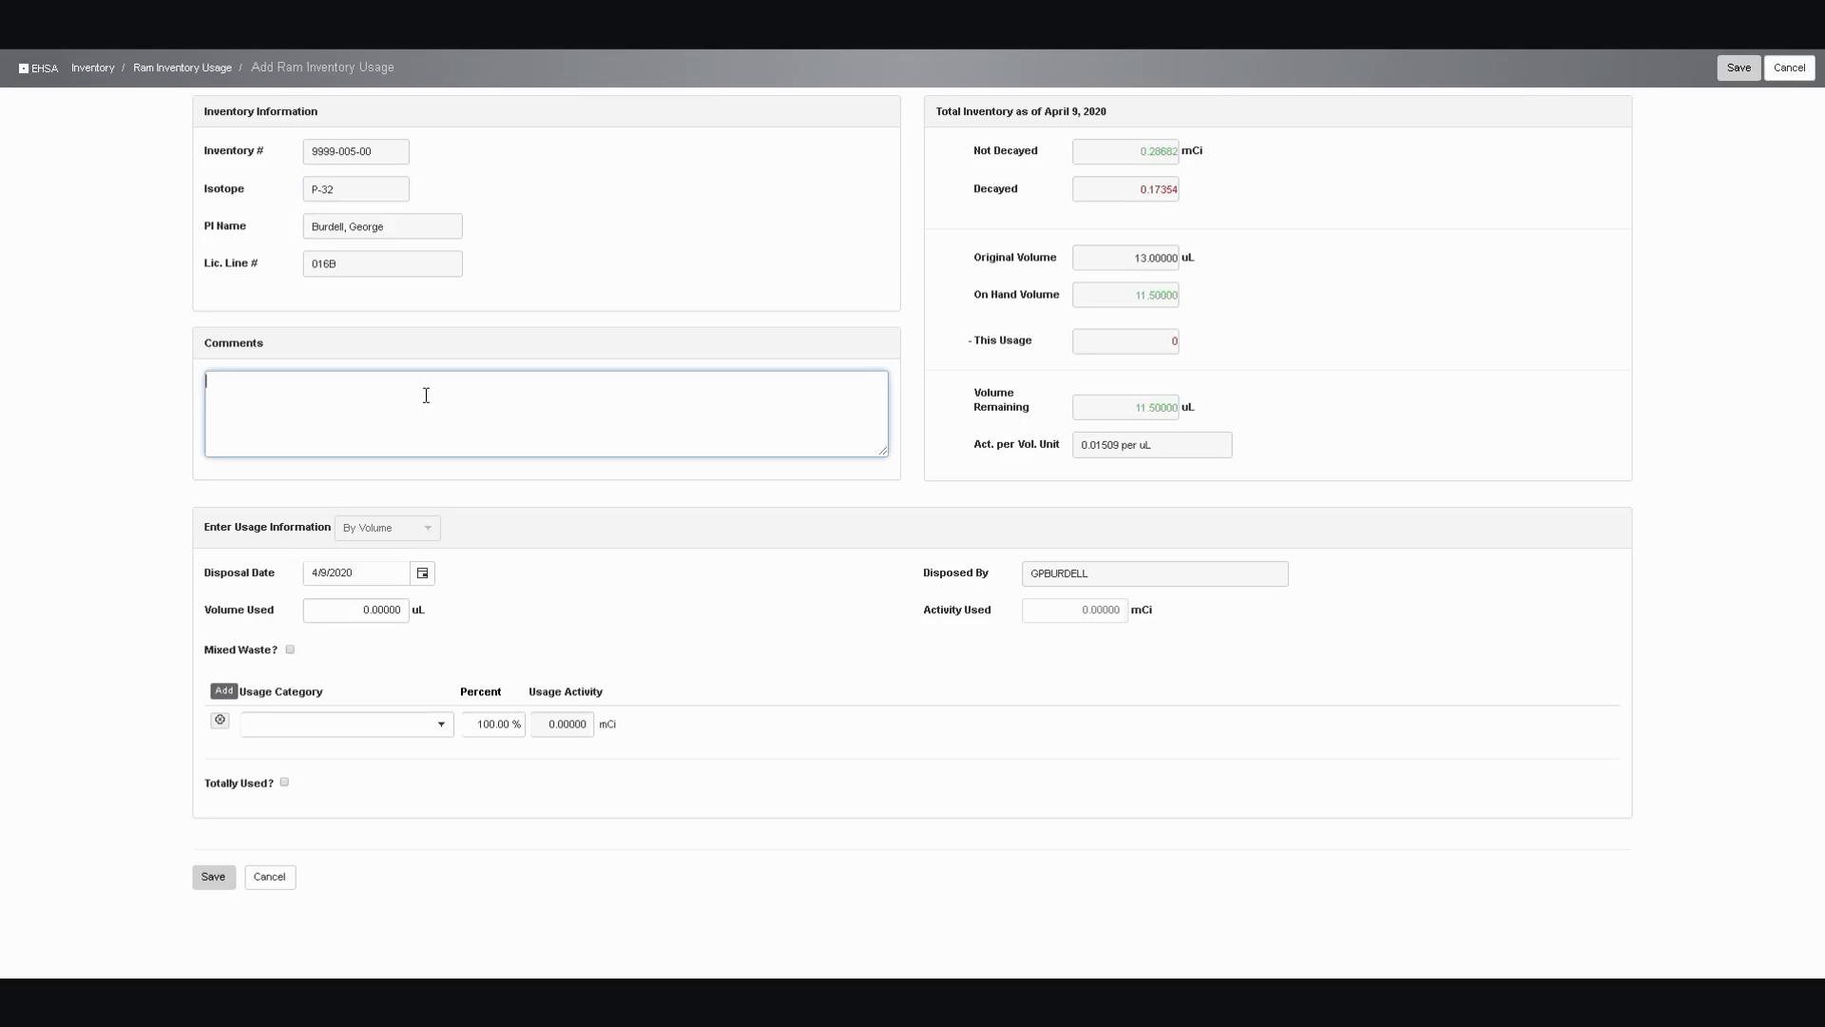
type("Aqueous waste")
Set the aqueous waste entry's disposal date to 4/2/2020 and its volume used to 1.0 uL
left_click(423, 573)
left_click(423, 646)
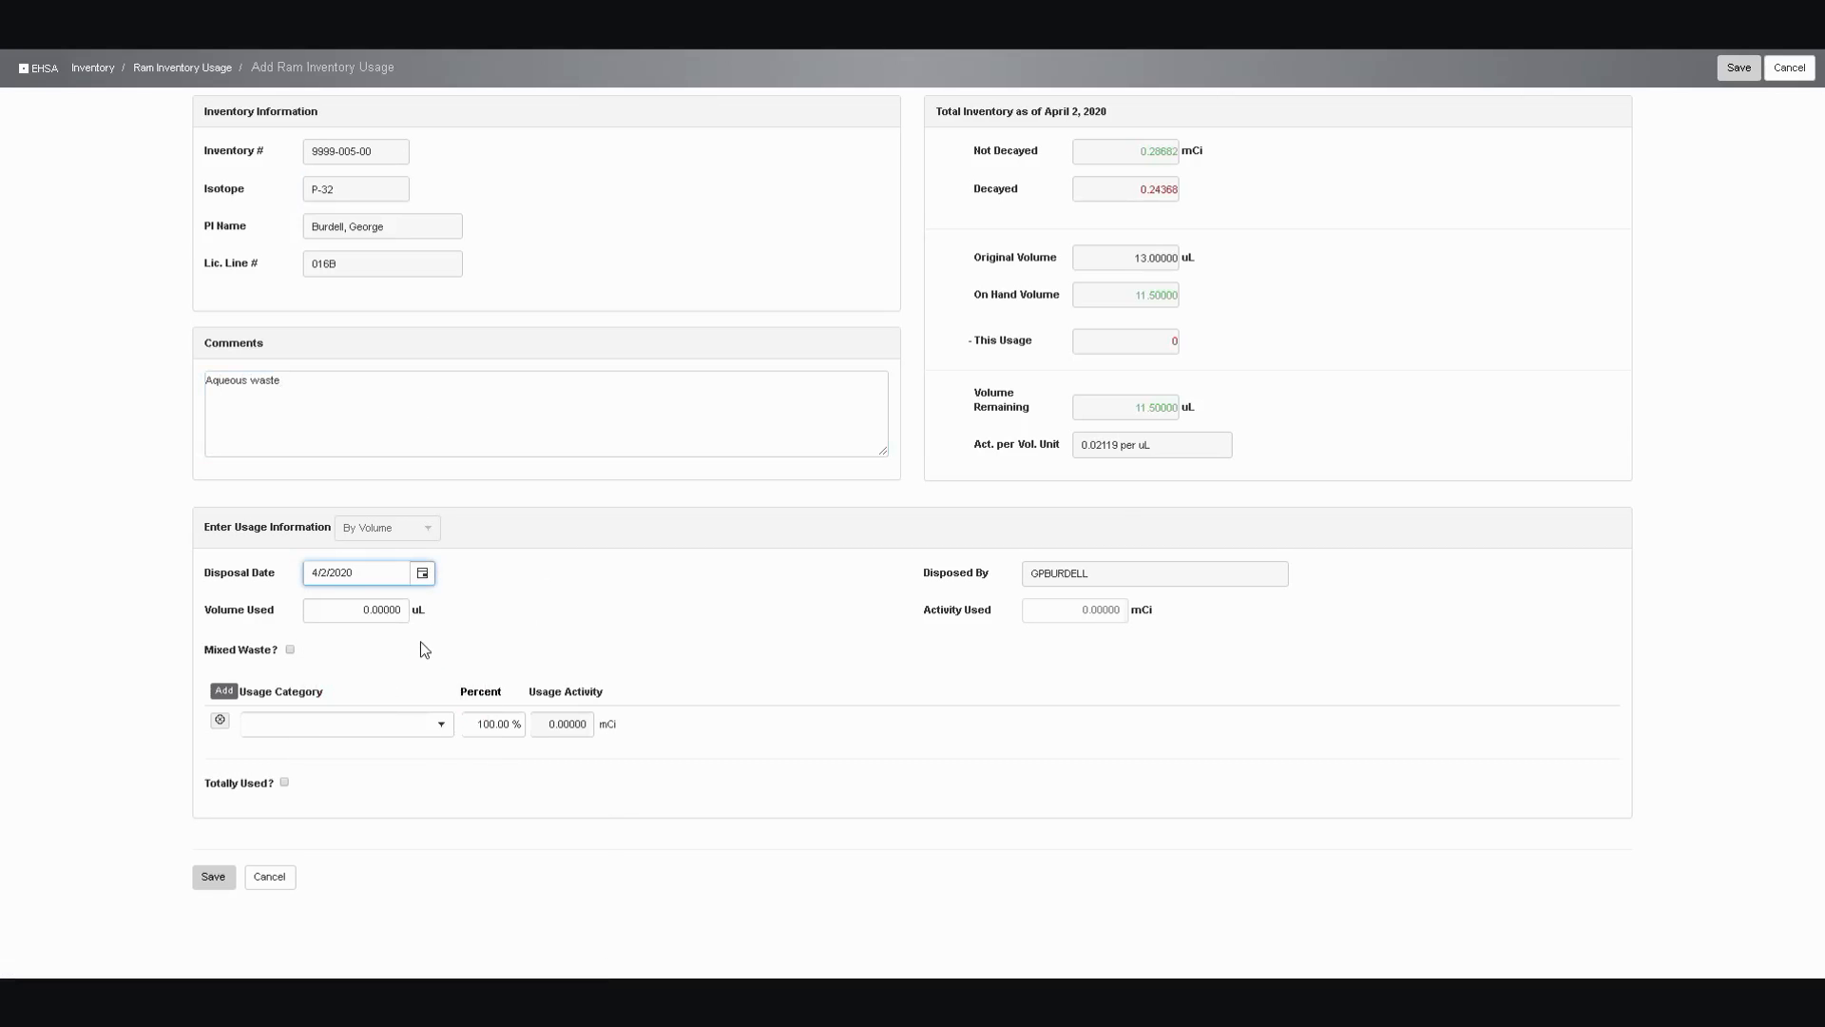
left_click(352, 612)
type("1")
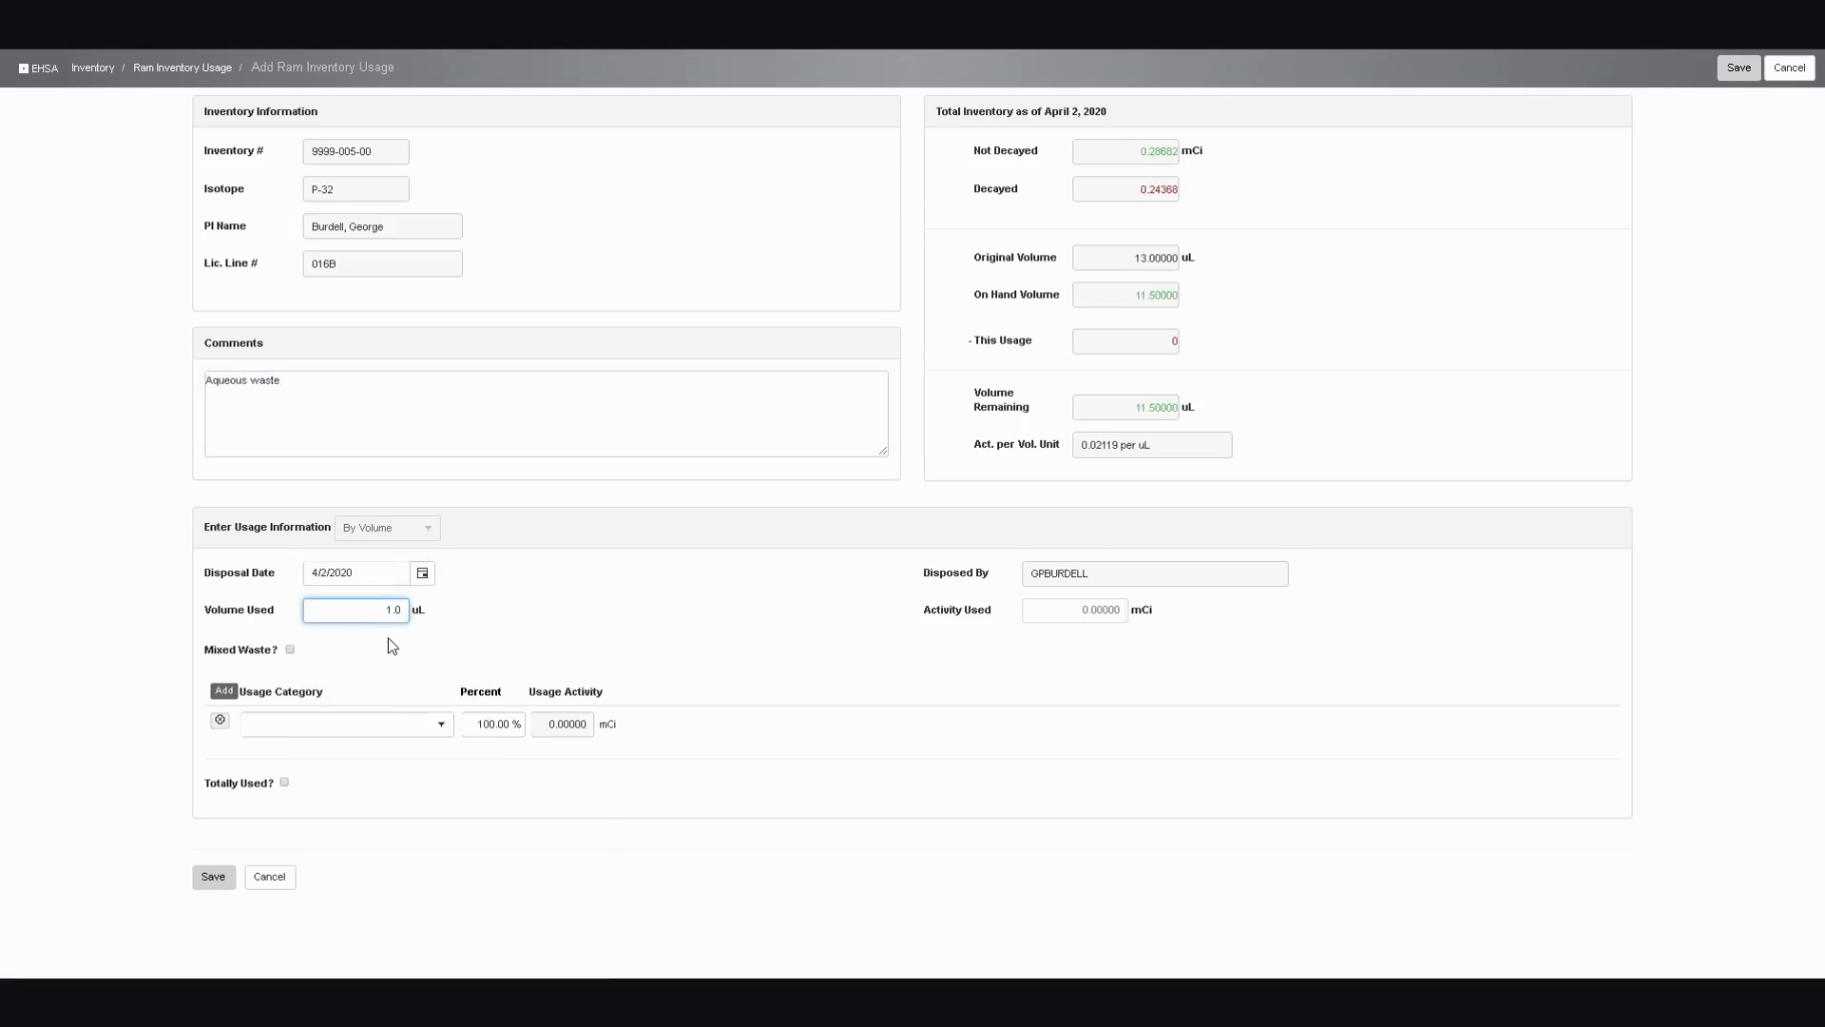
left_click(443, 727)
left_click(394, 831)
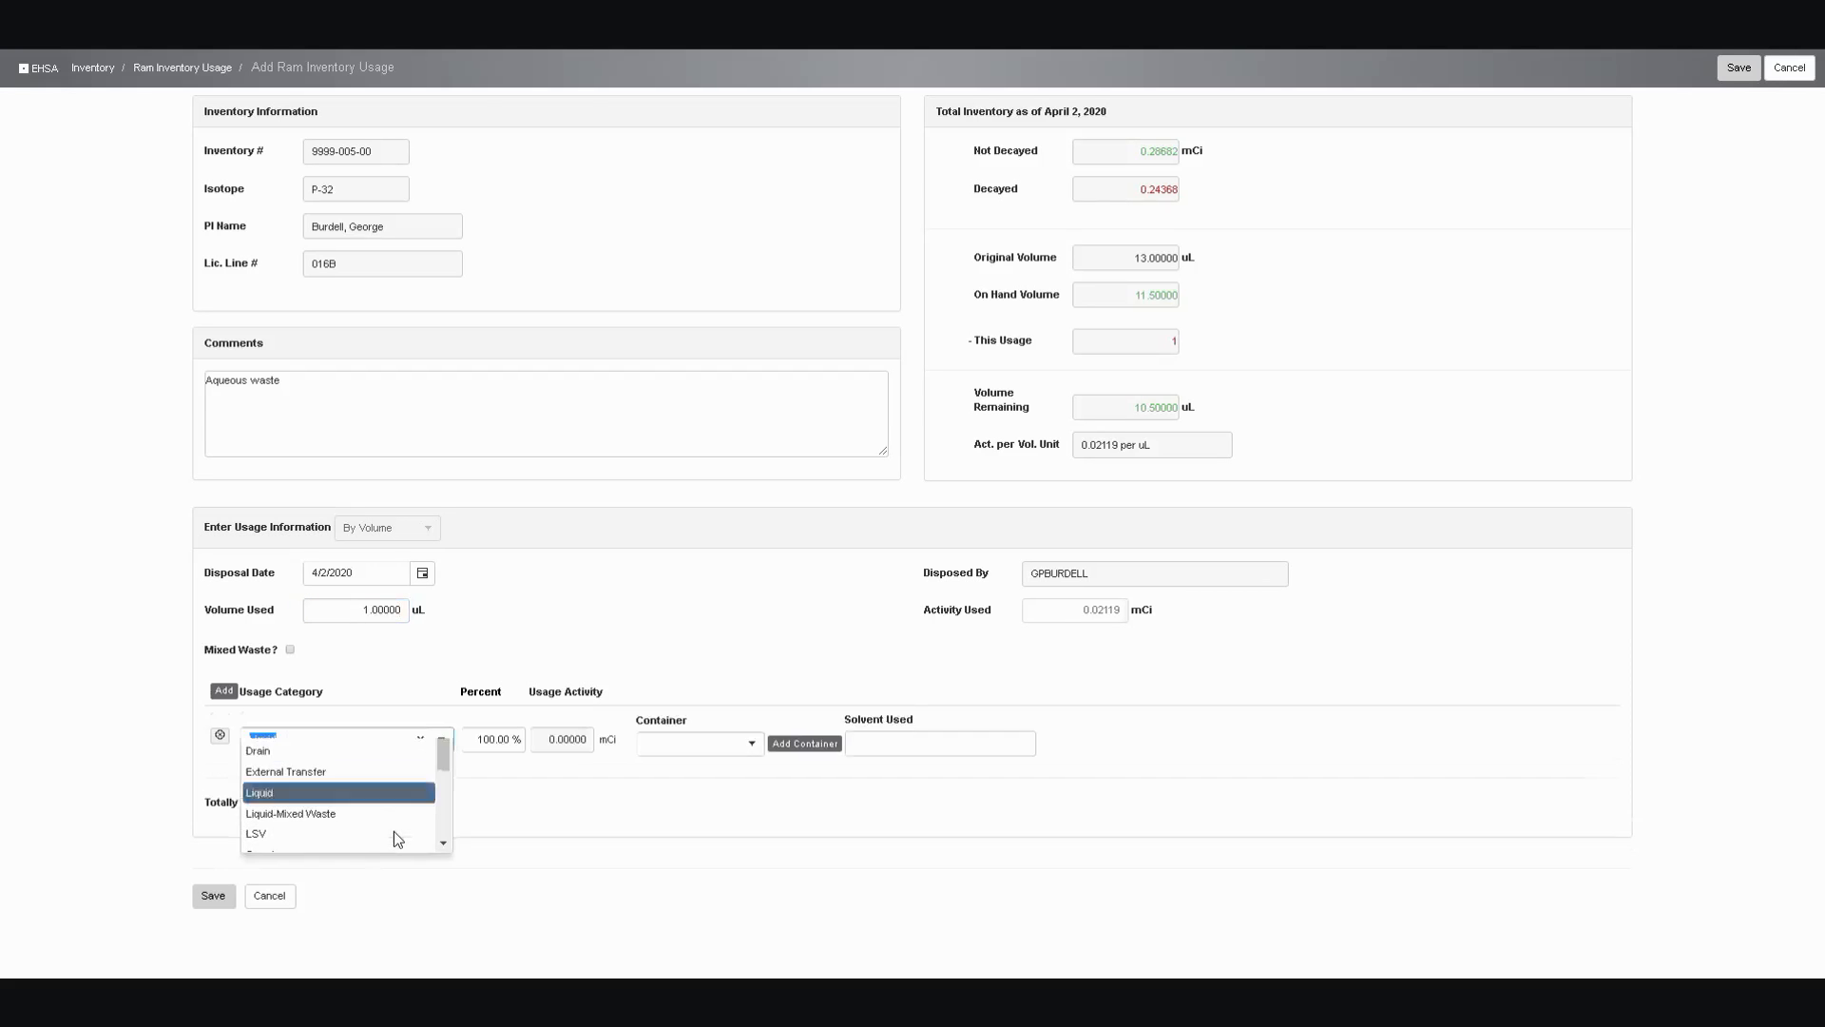
left_click(752, 744)
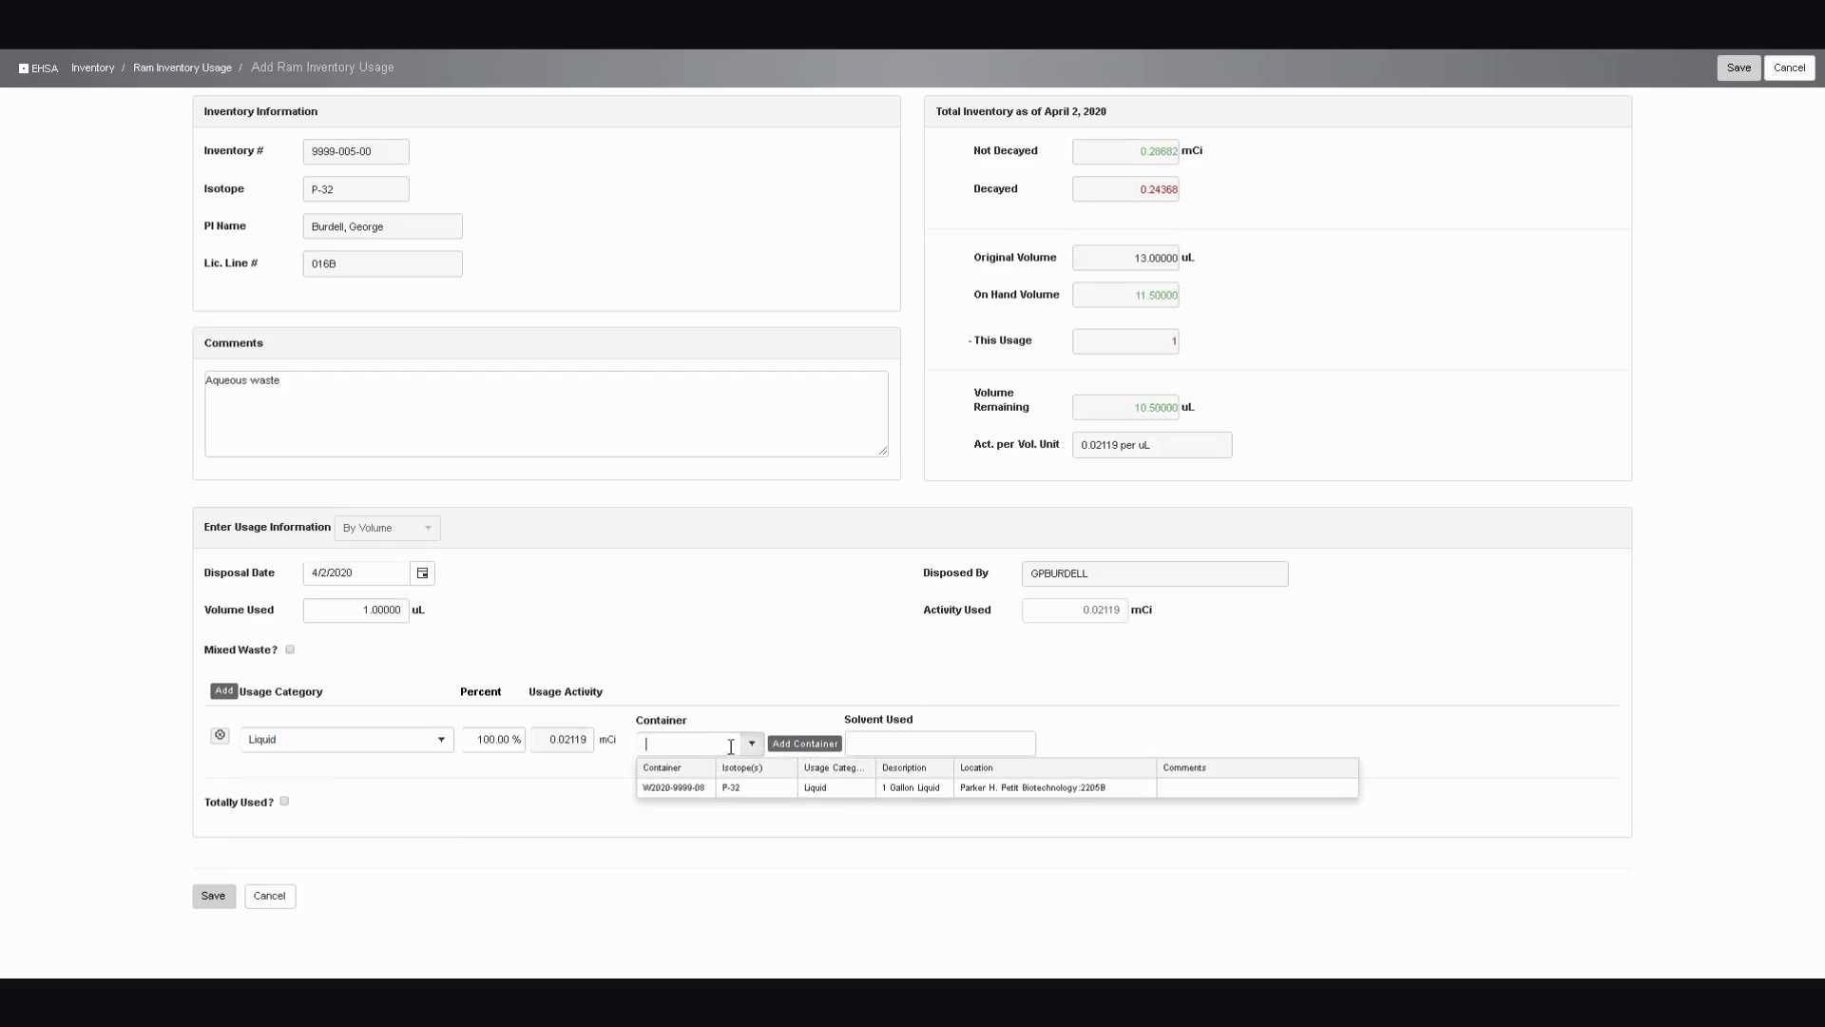
left_click(681, 787)
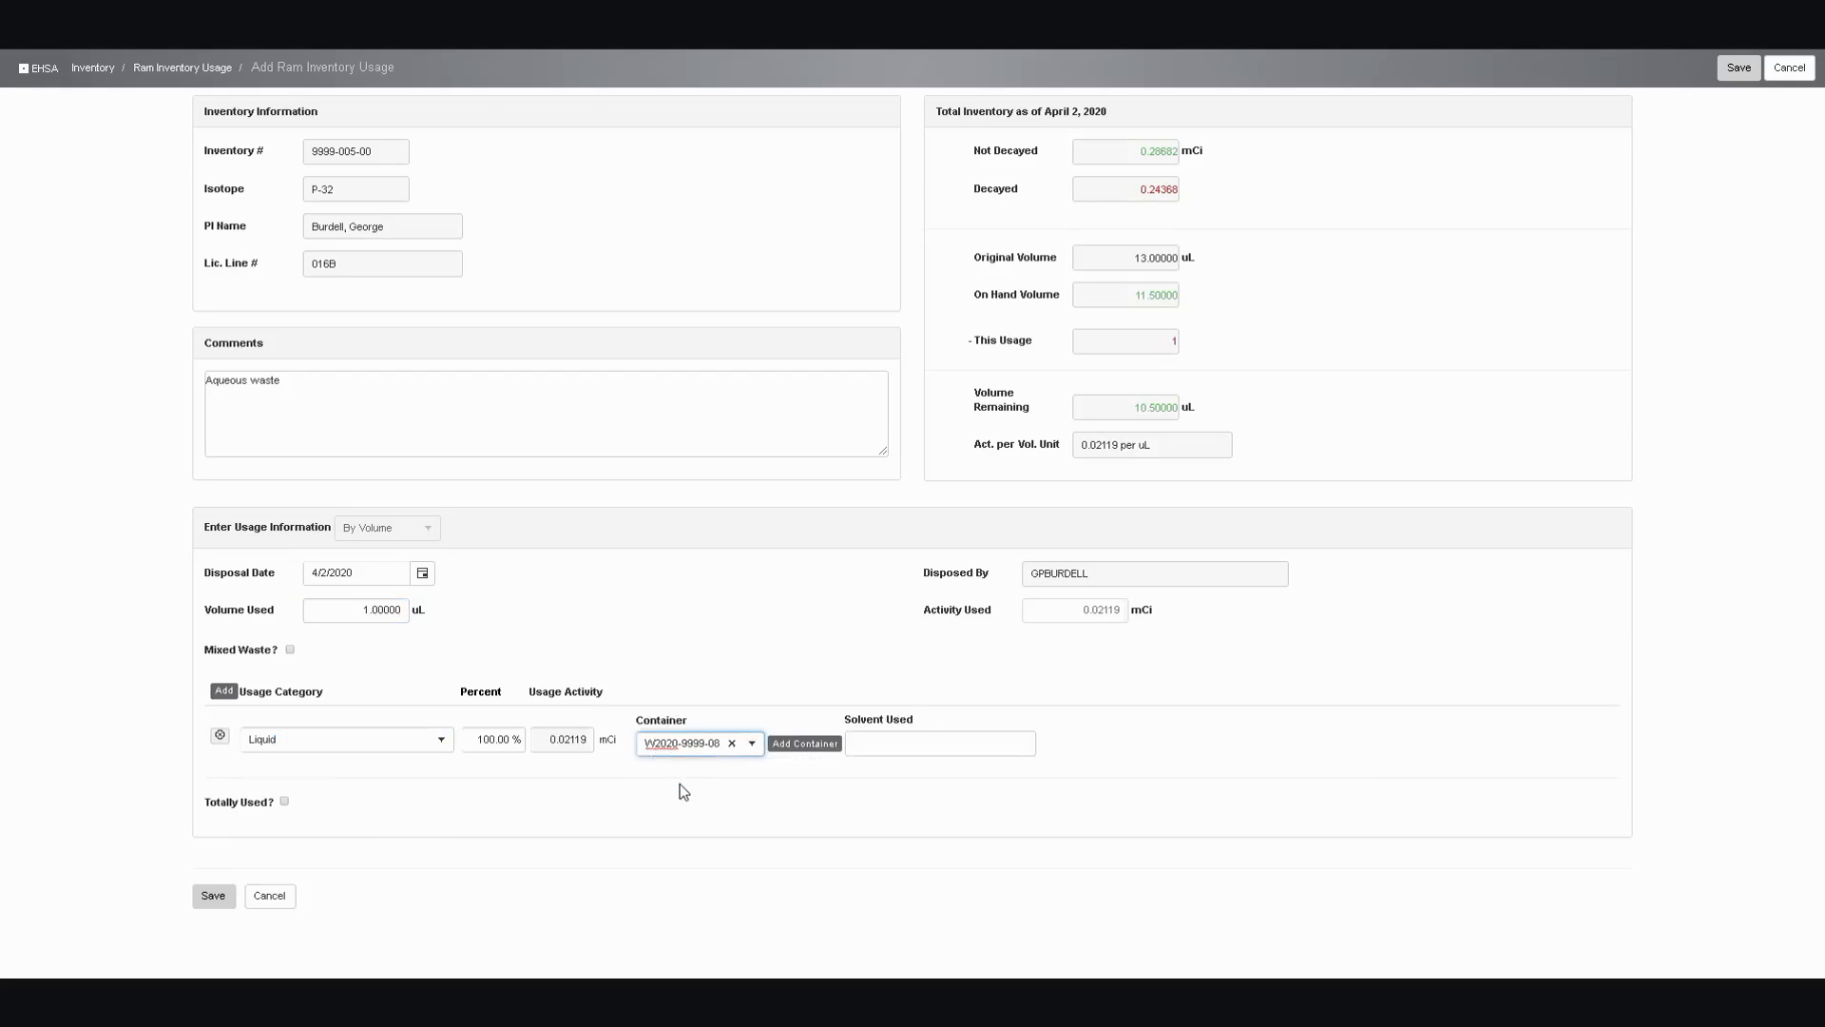
left_click(213, 897)
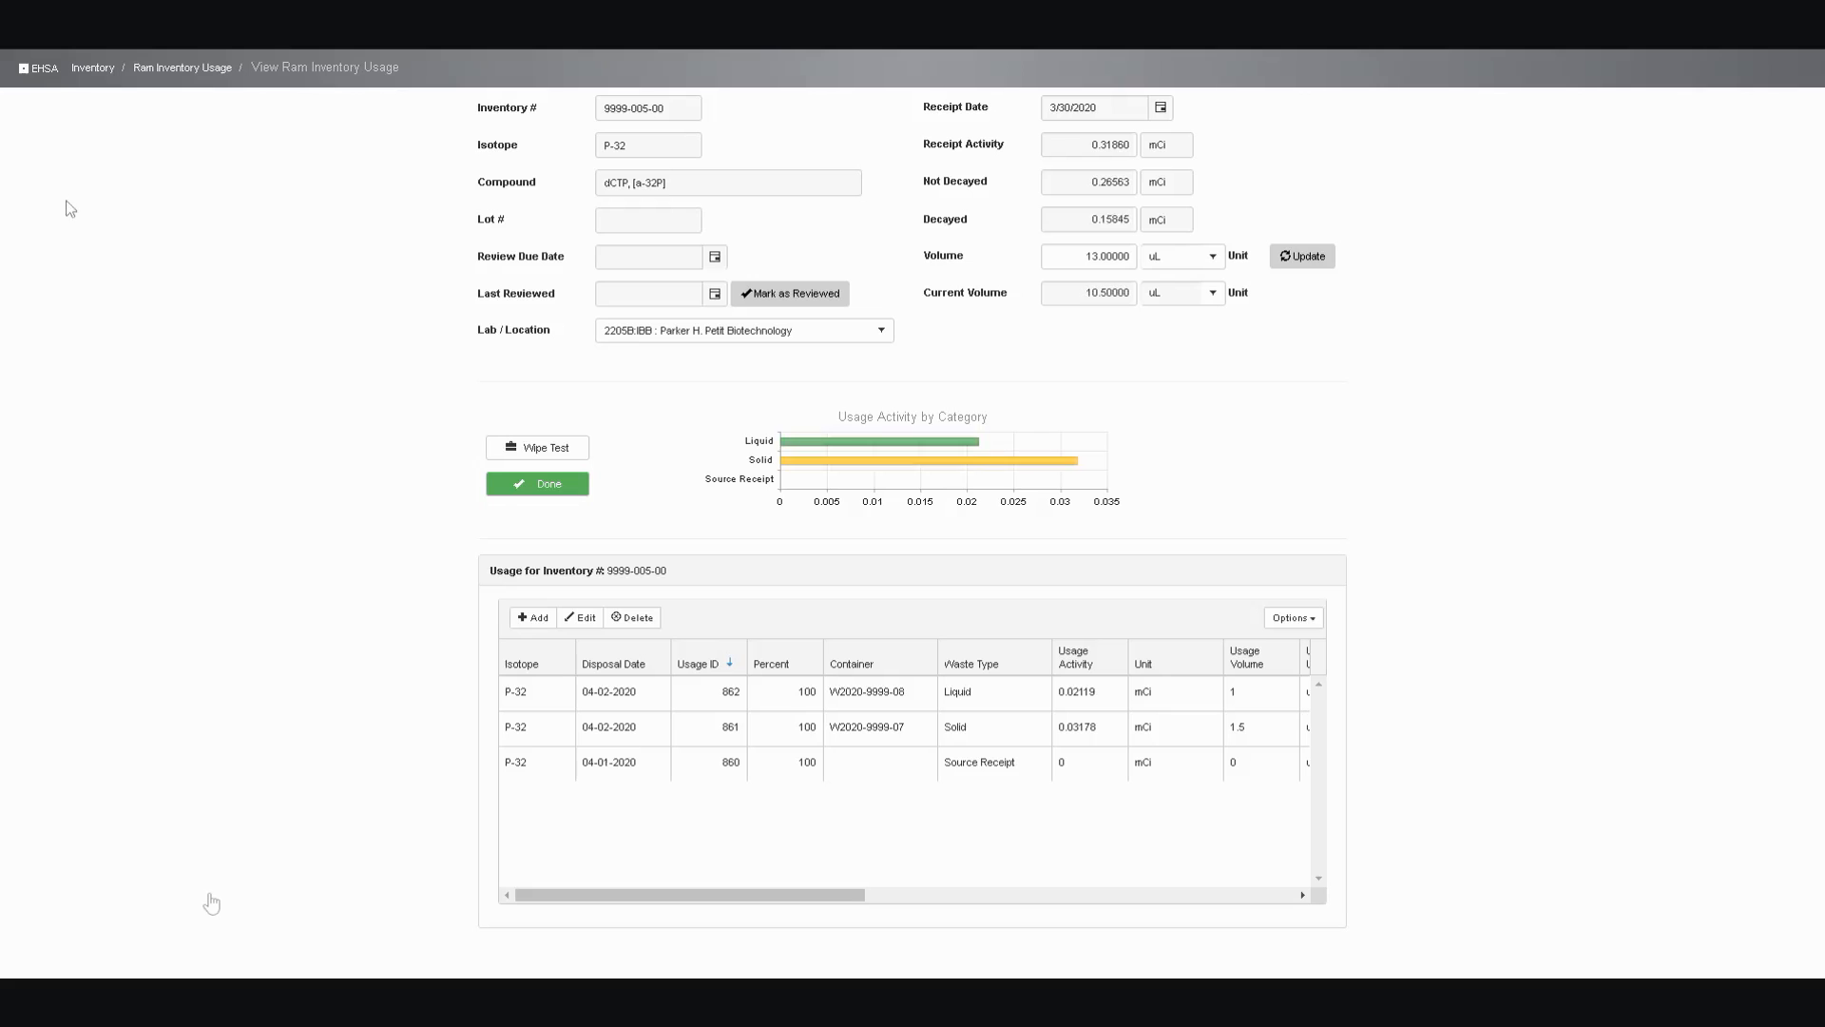
Add another usage entry for inventory 9999-005-00 with the comment "Weekly survey smear vials"
left_click(531, 625)
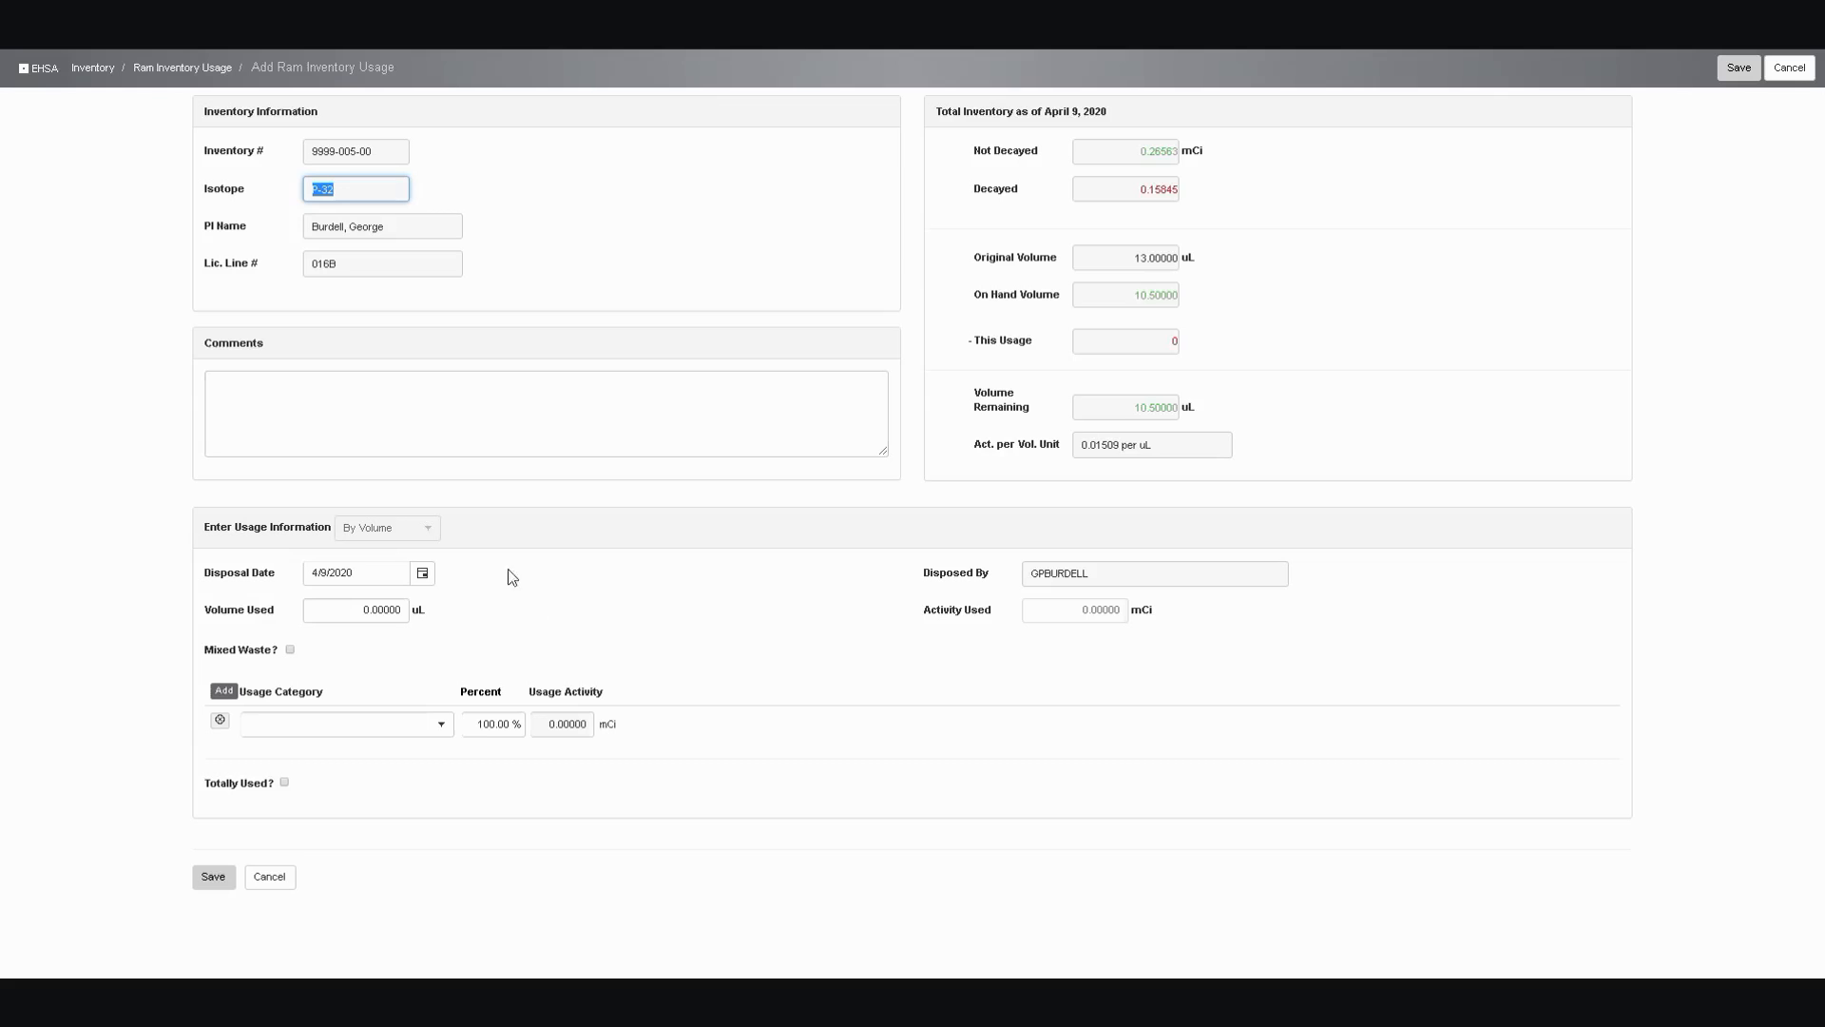
left_click(445, 392)
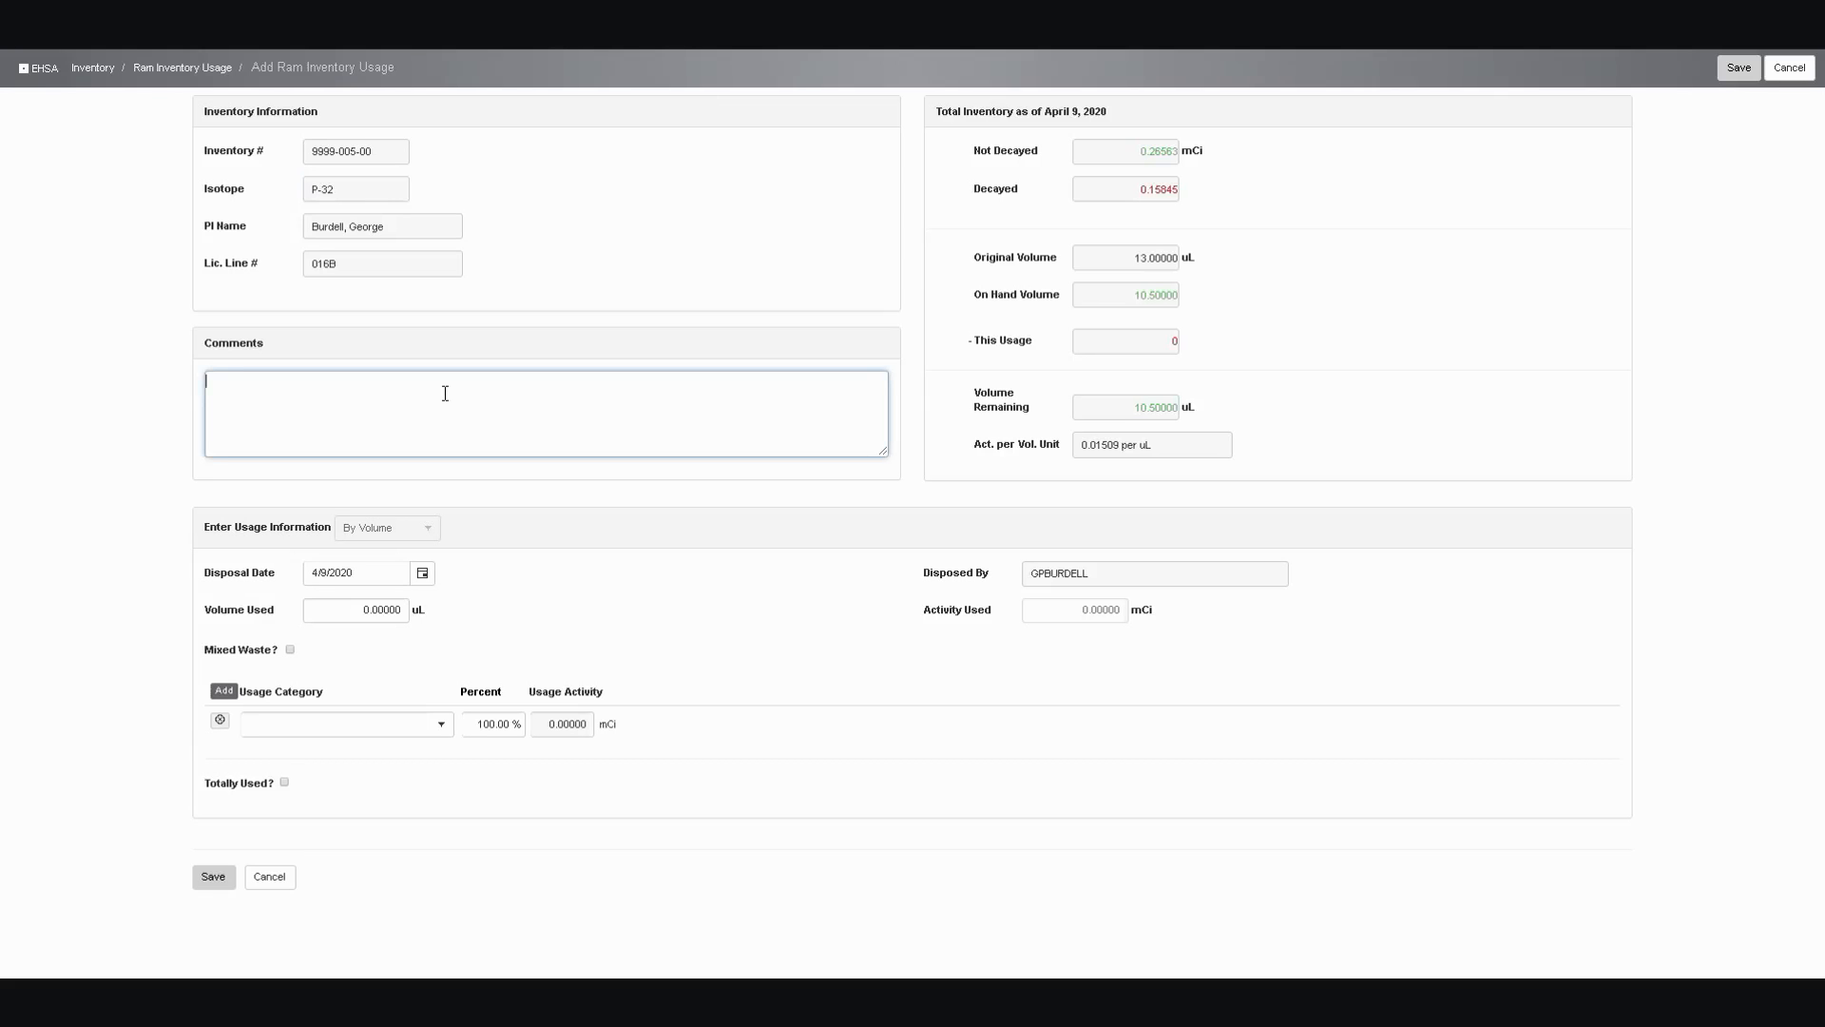
type("Weekly survey smear vials")
Set the smear vials entry's disposal date to 4/3/2020 and its volume used to 0.0 uL
left_click(423, 572)
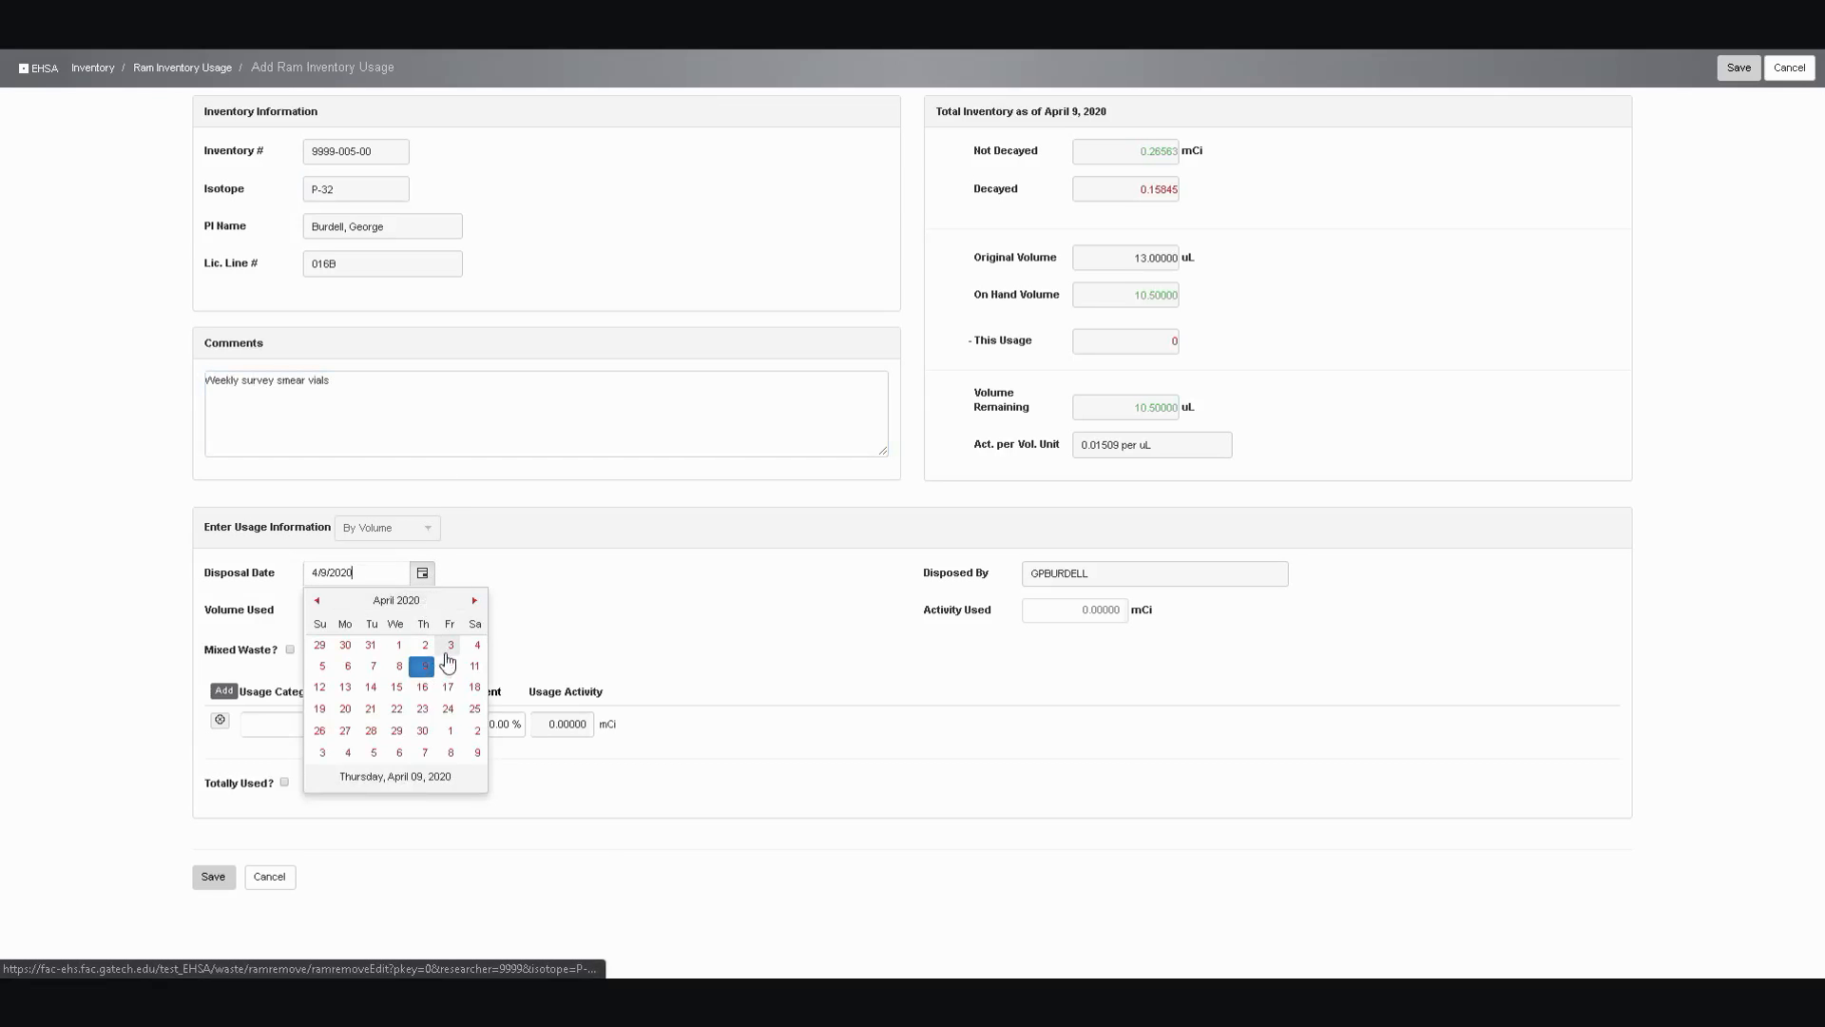
left_click(448, 650)
left_click(397, 609)
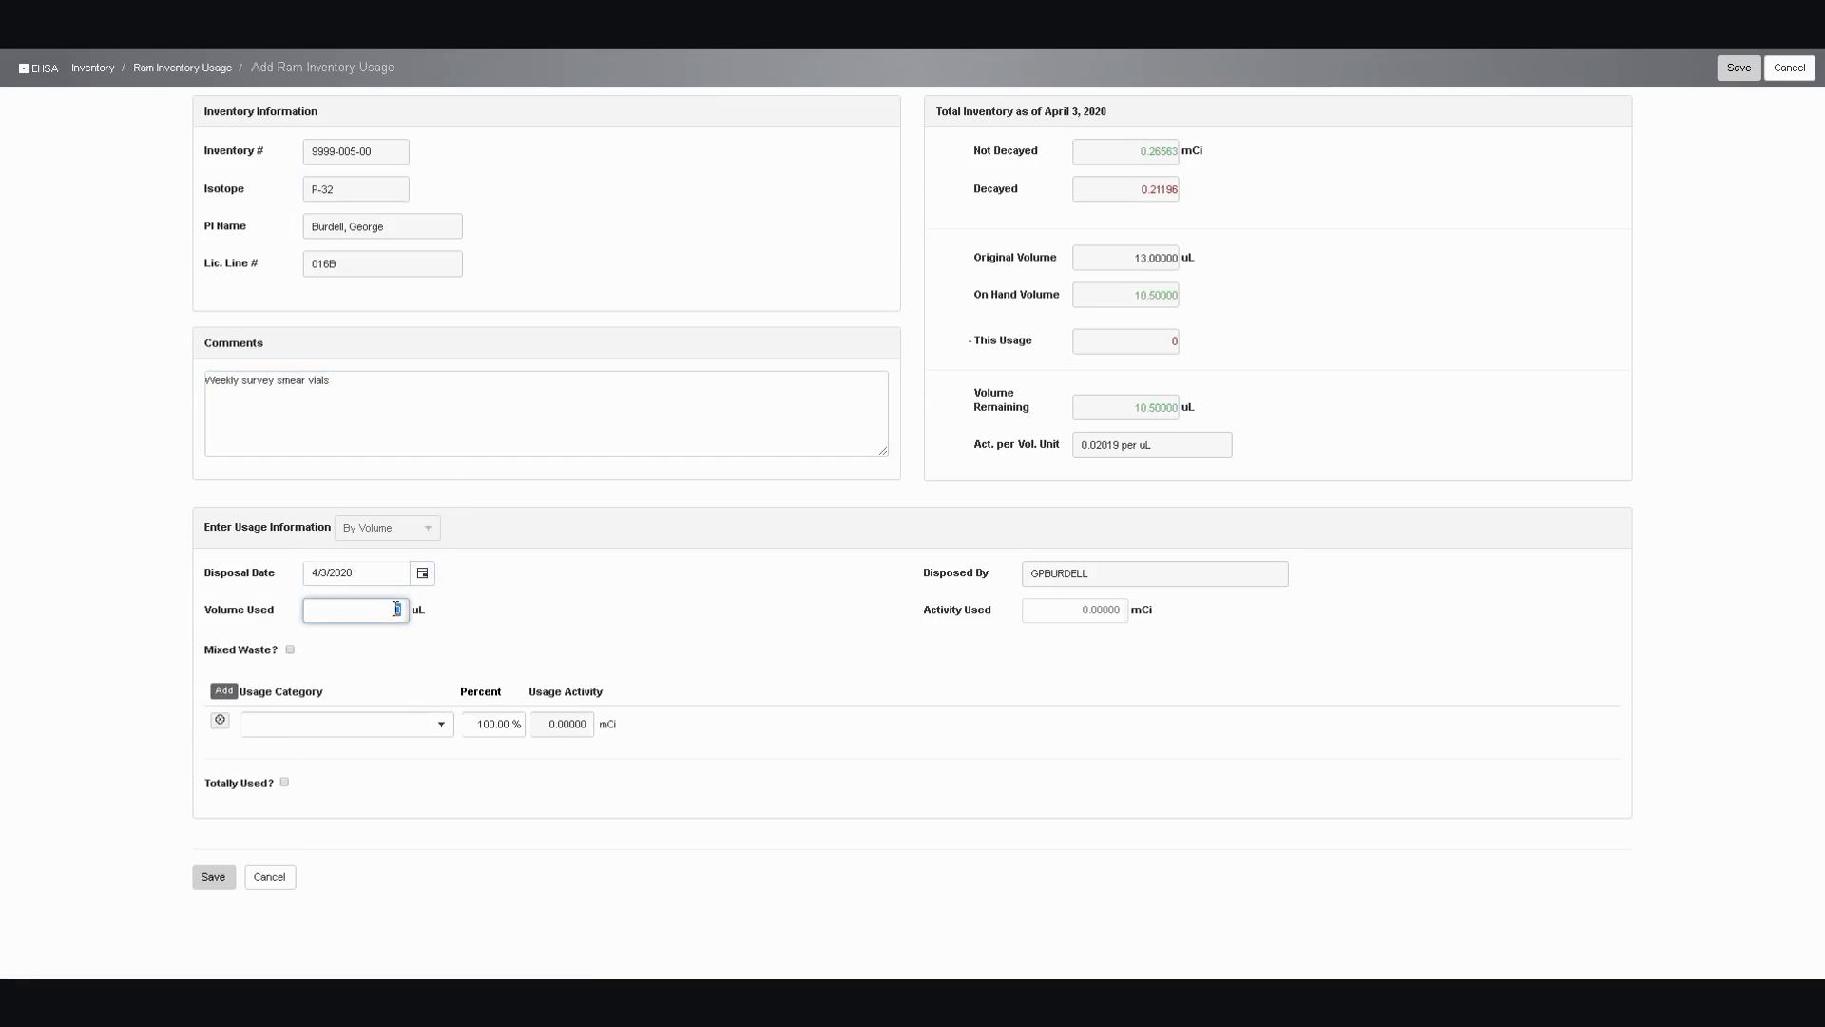
type("0.0")
left_click(444, 726)
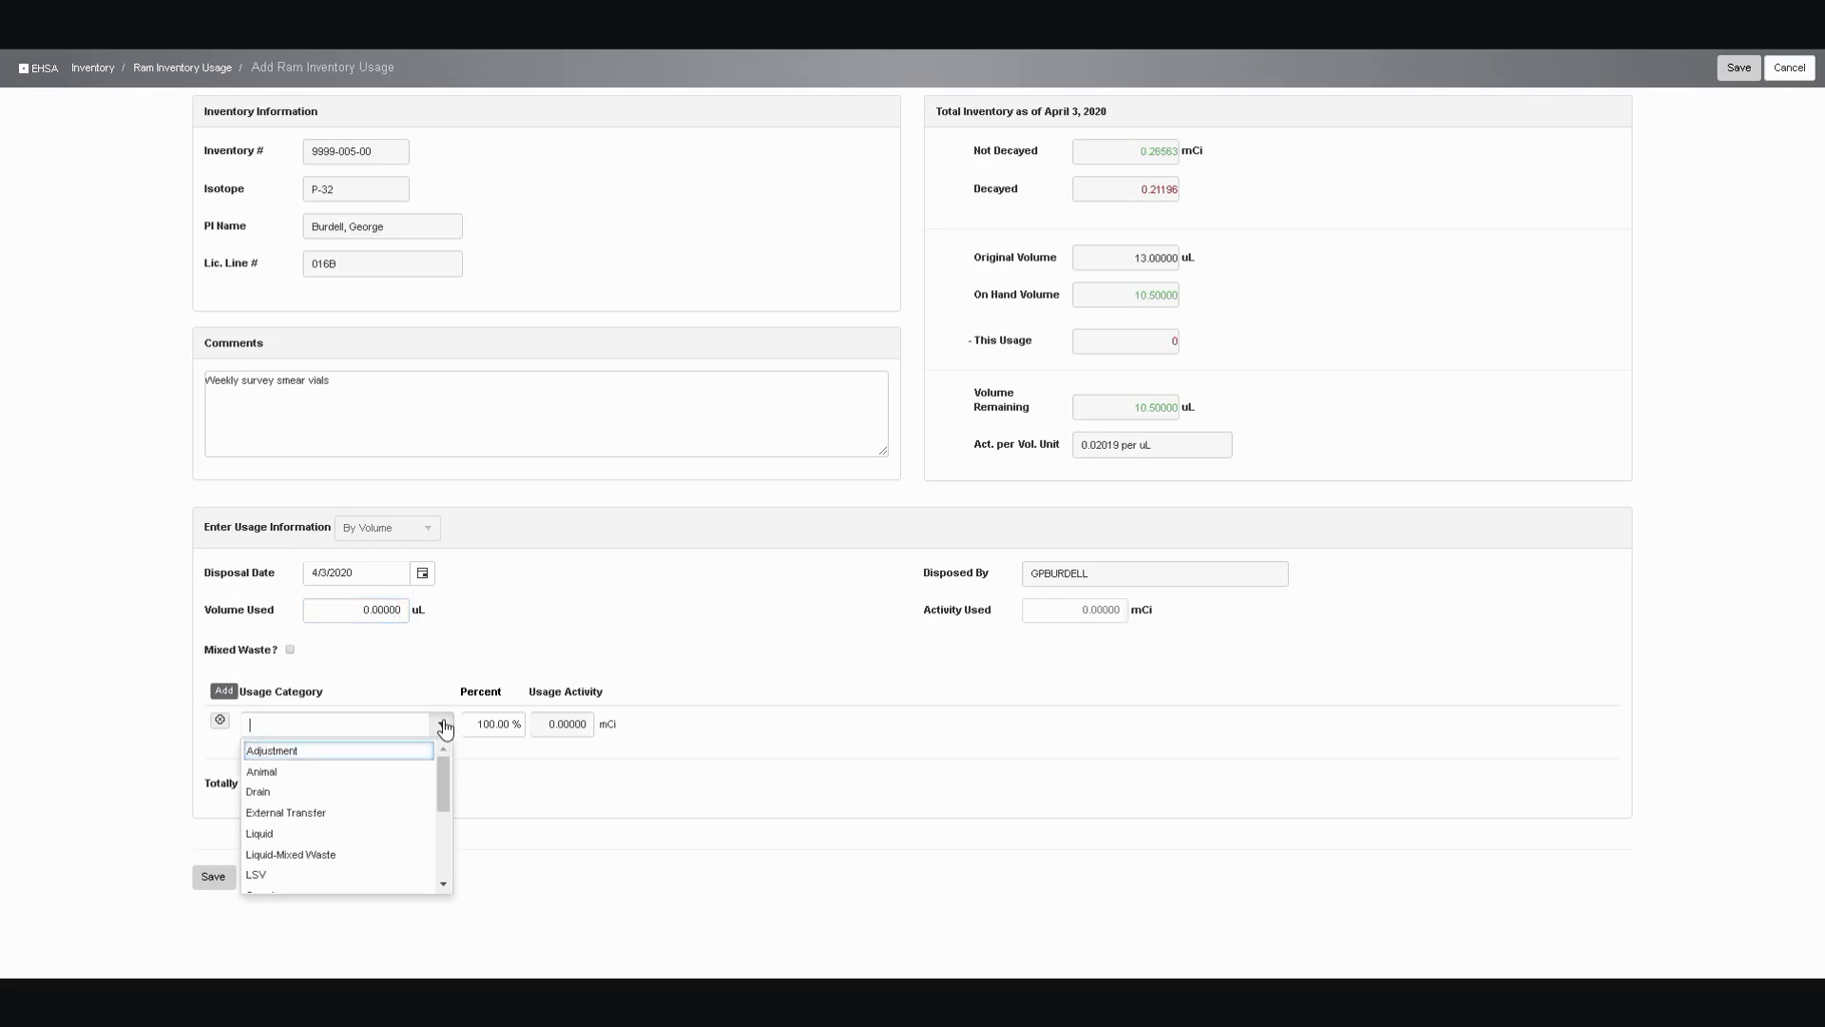
left_click(345, 873)
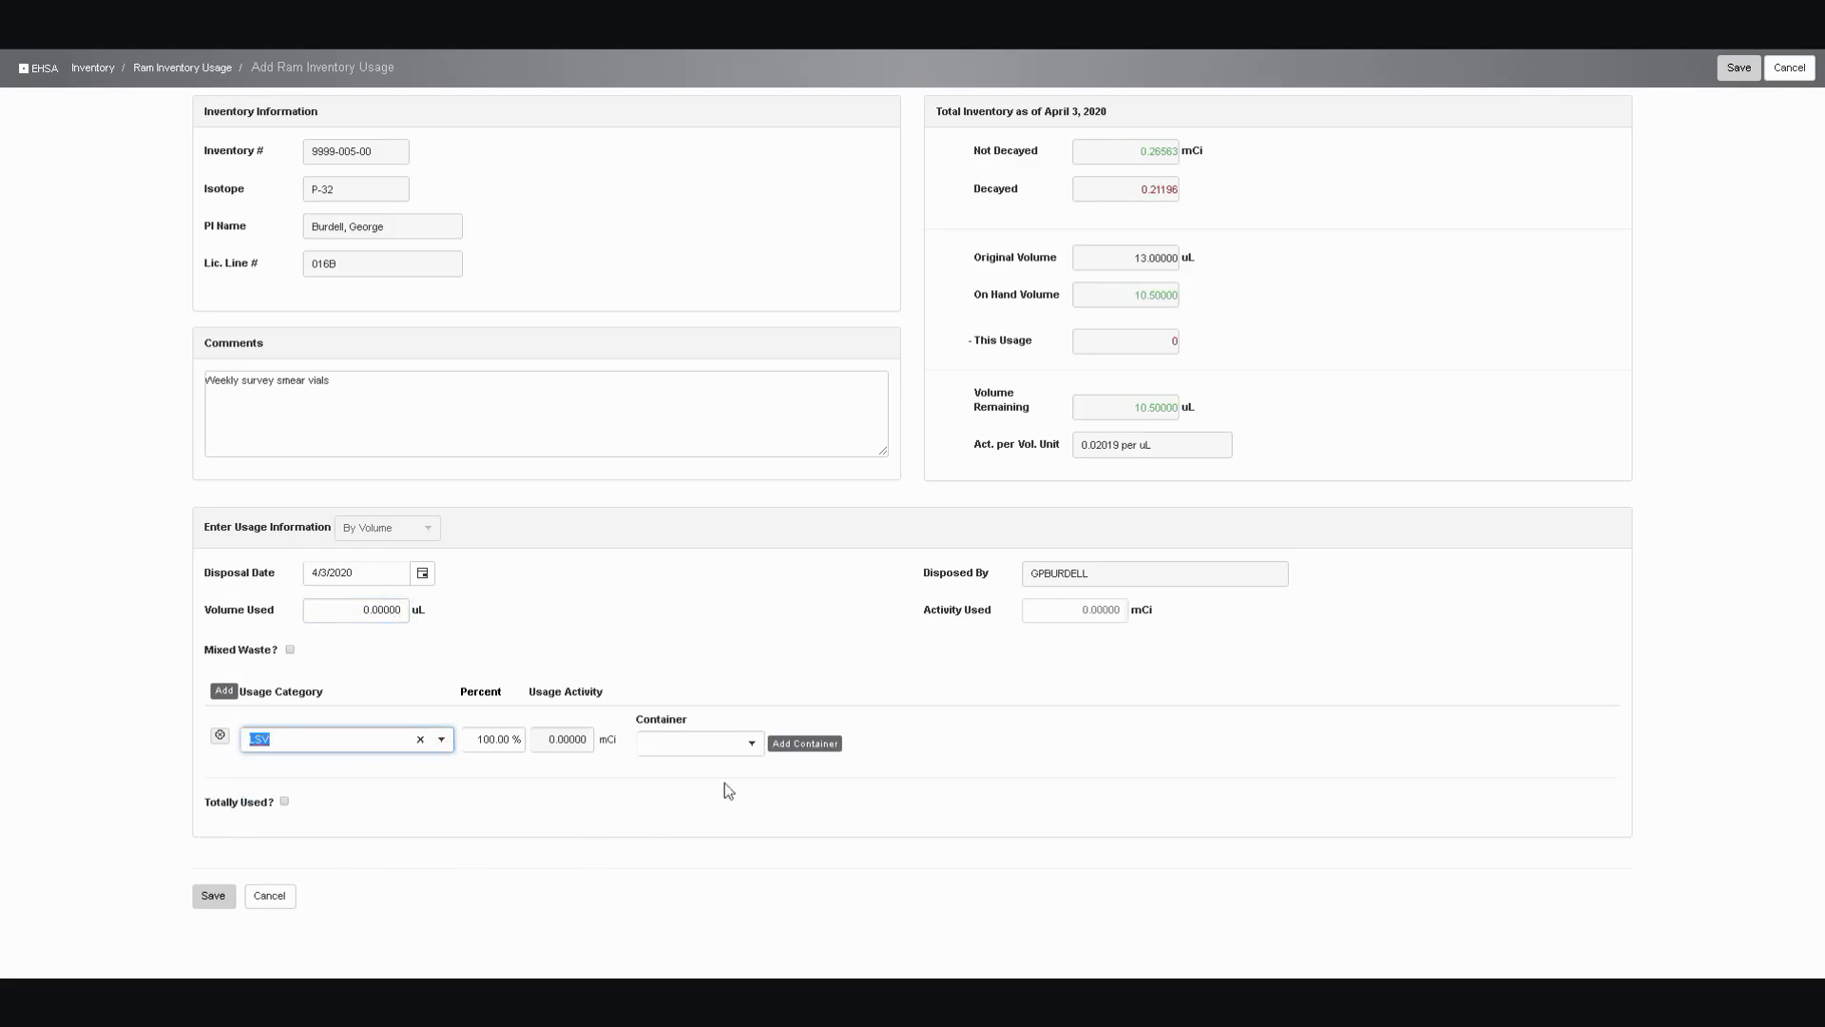
left_click(756, 747)
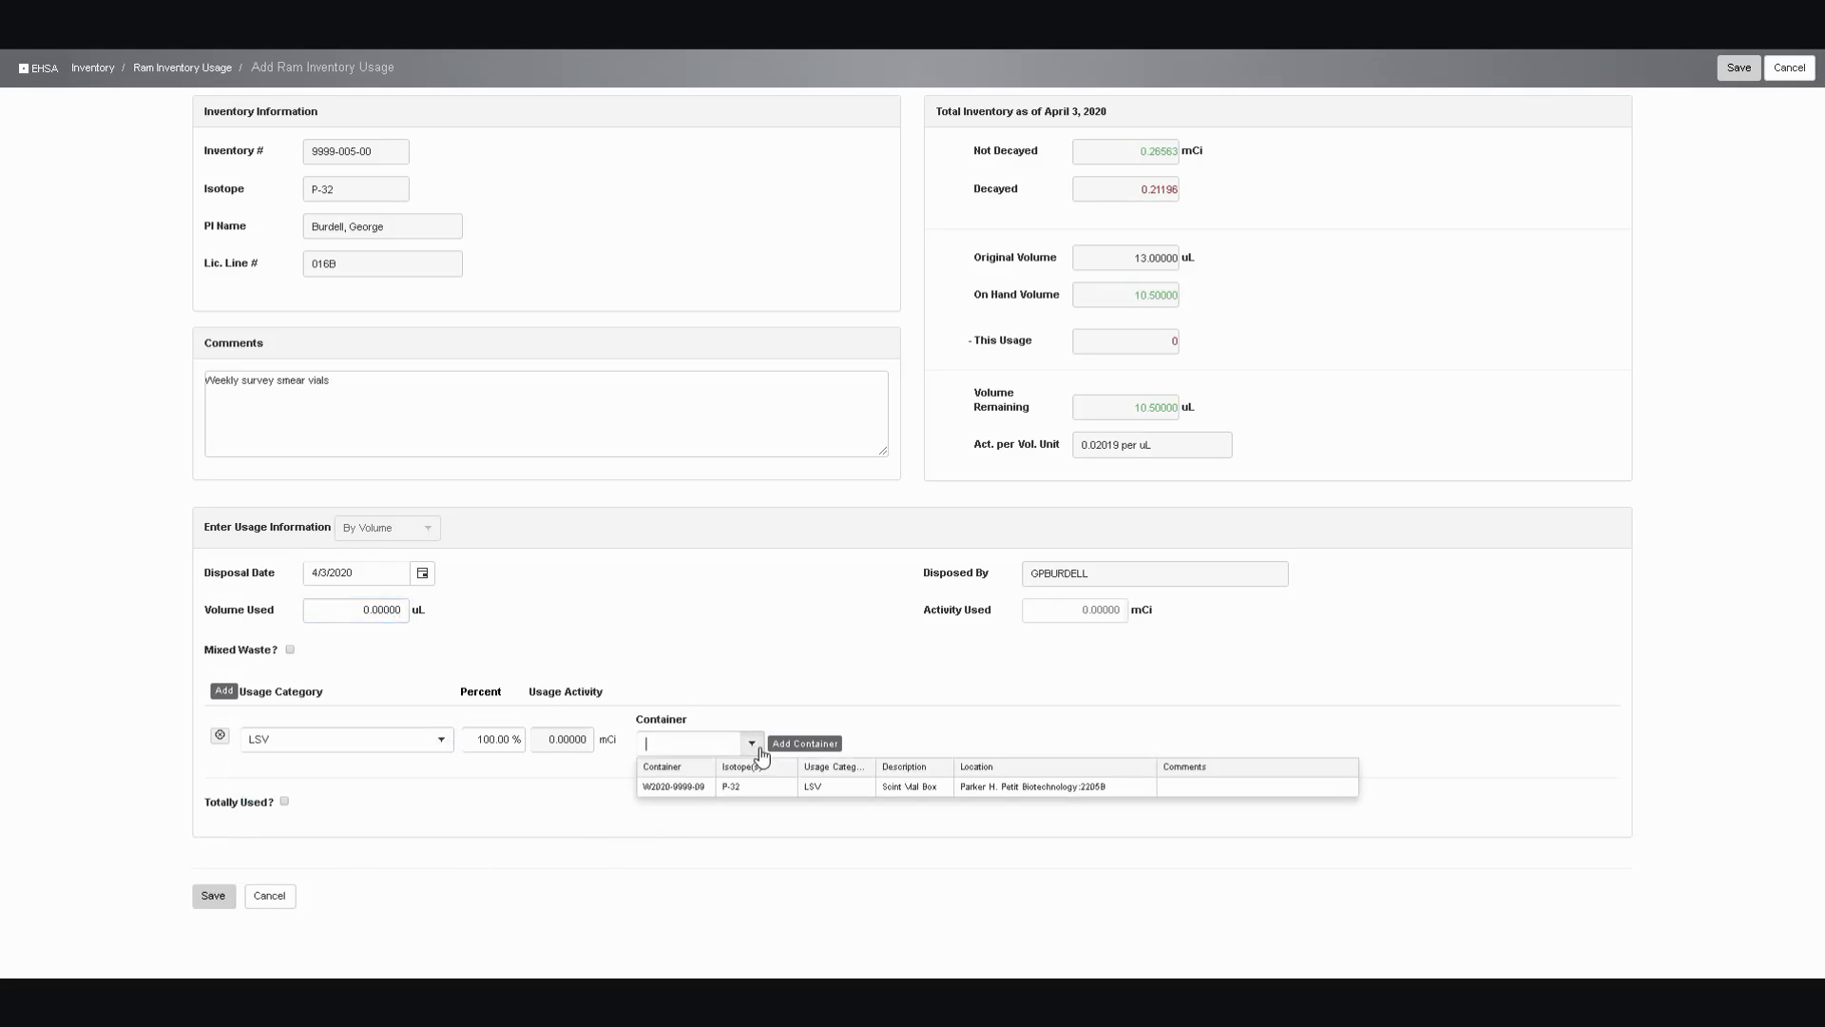
left_click(692, 791)
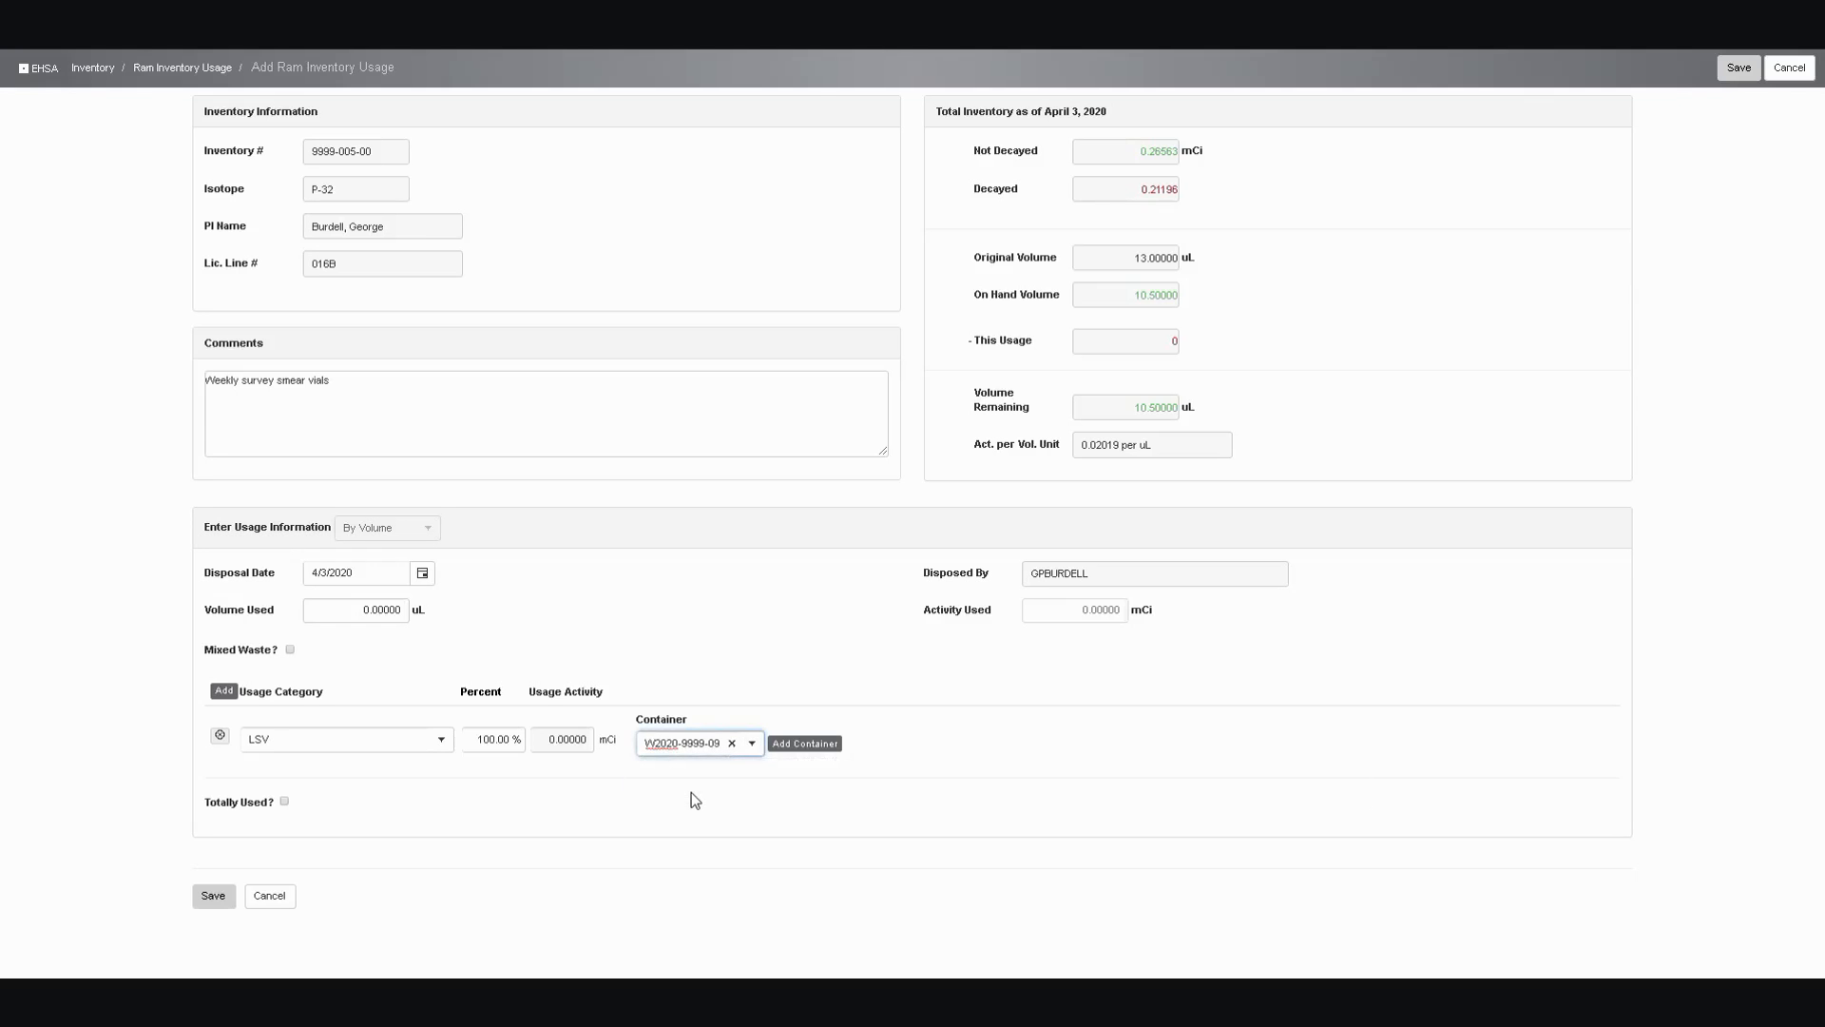
left_click(225, 903)
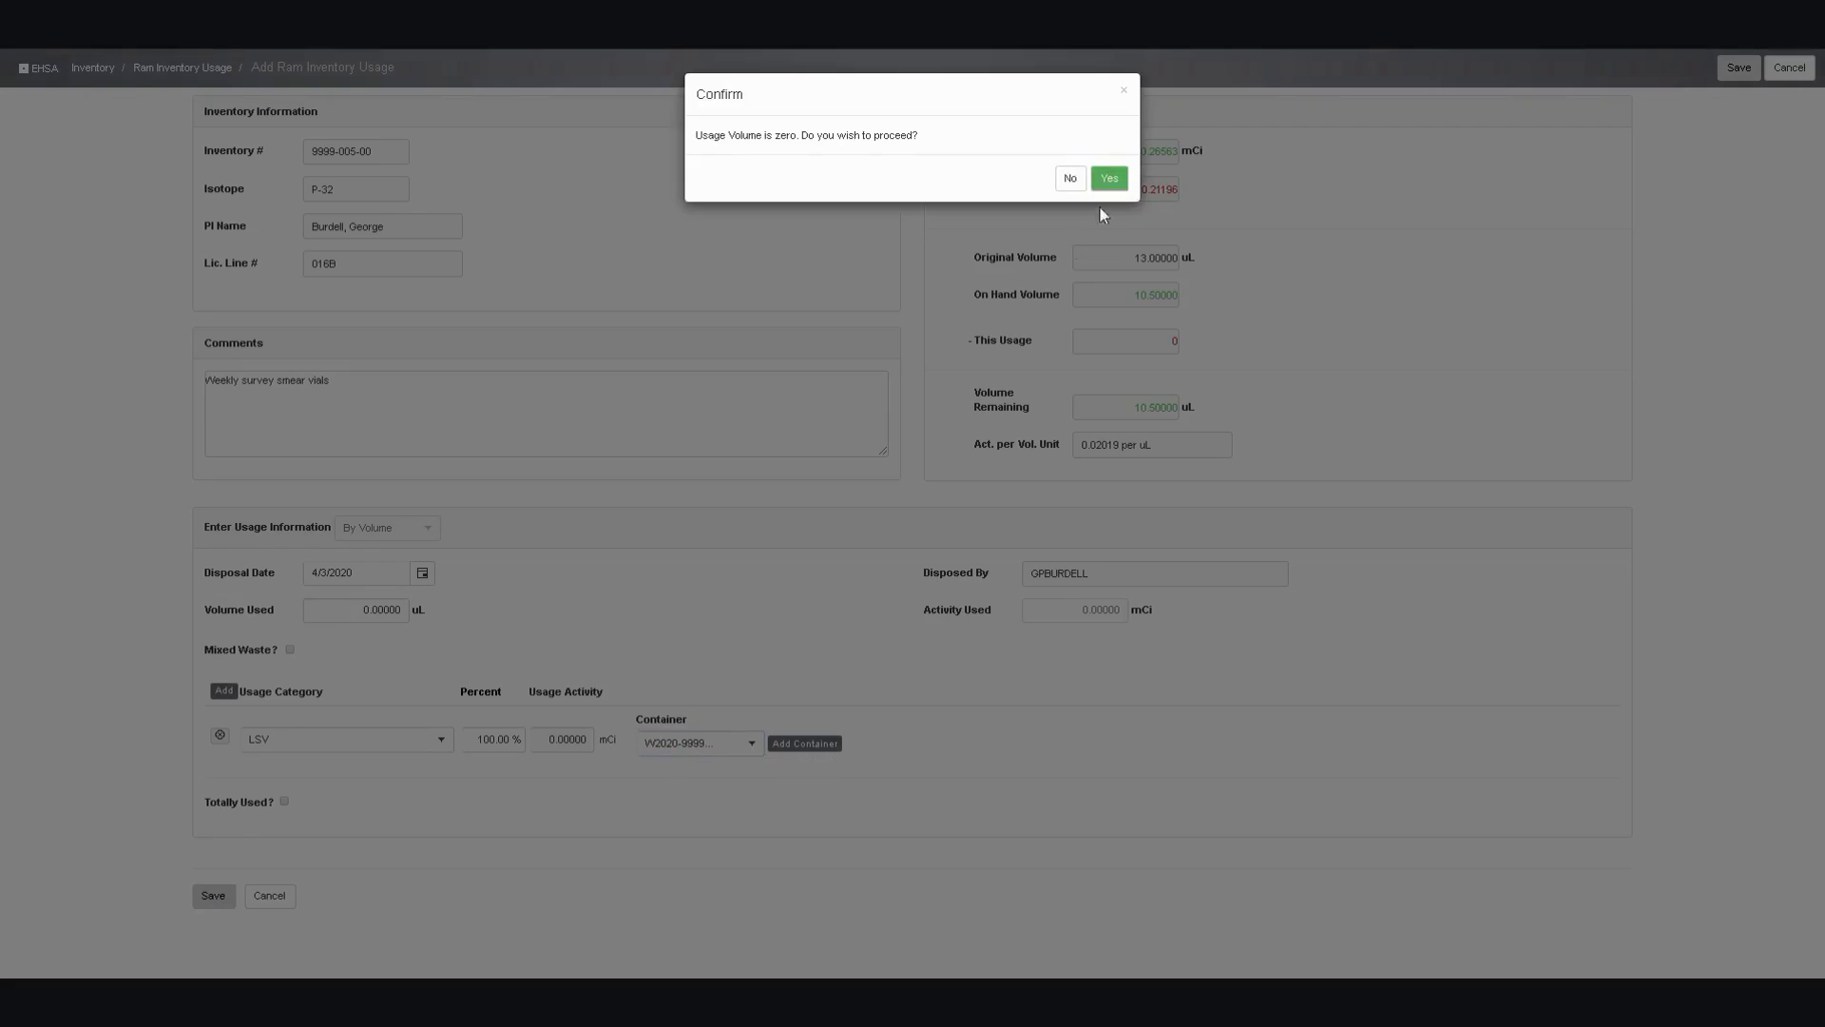
left_click(1115, 180)
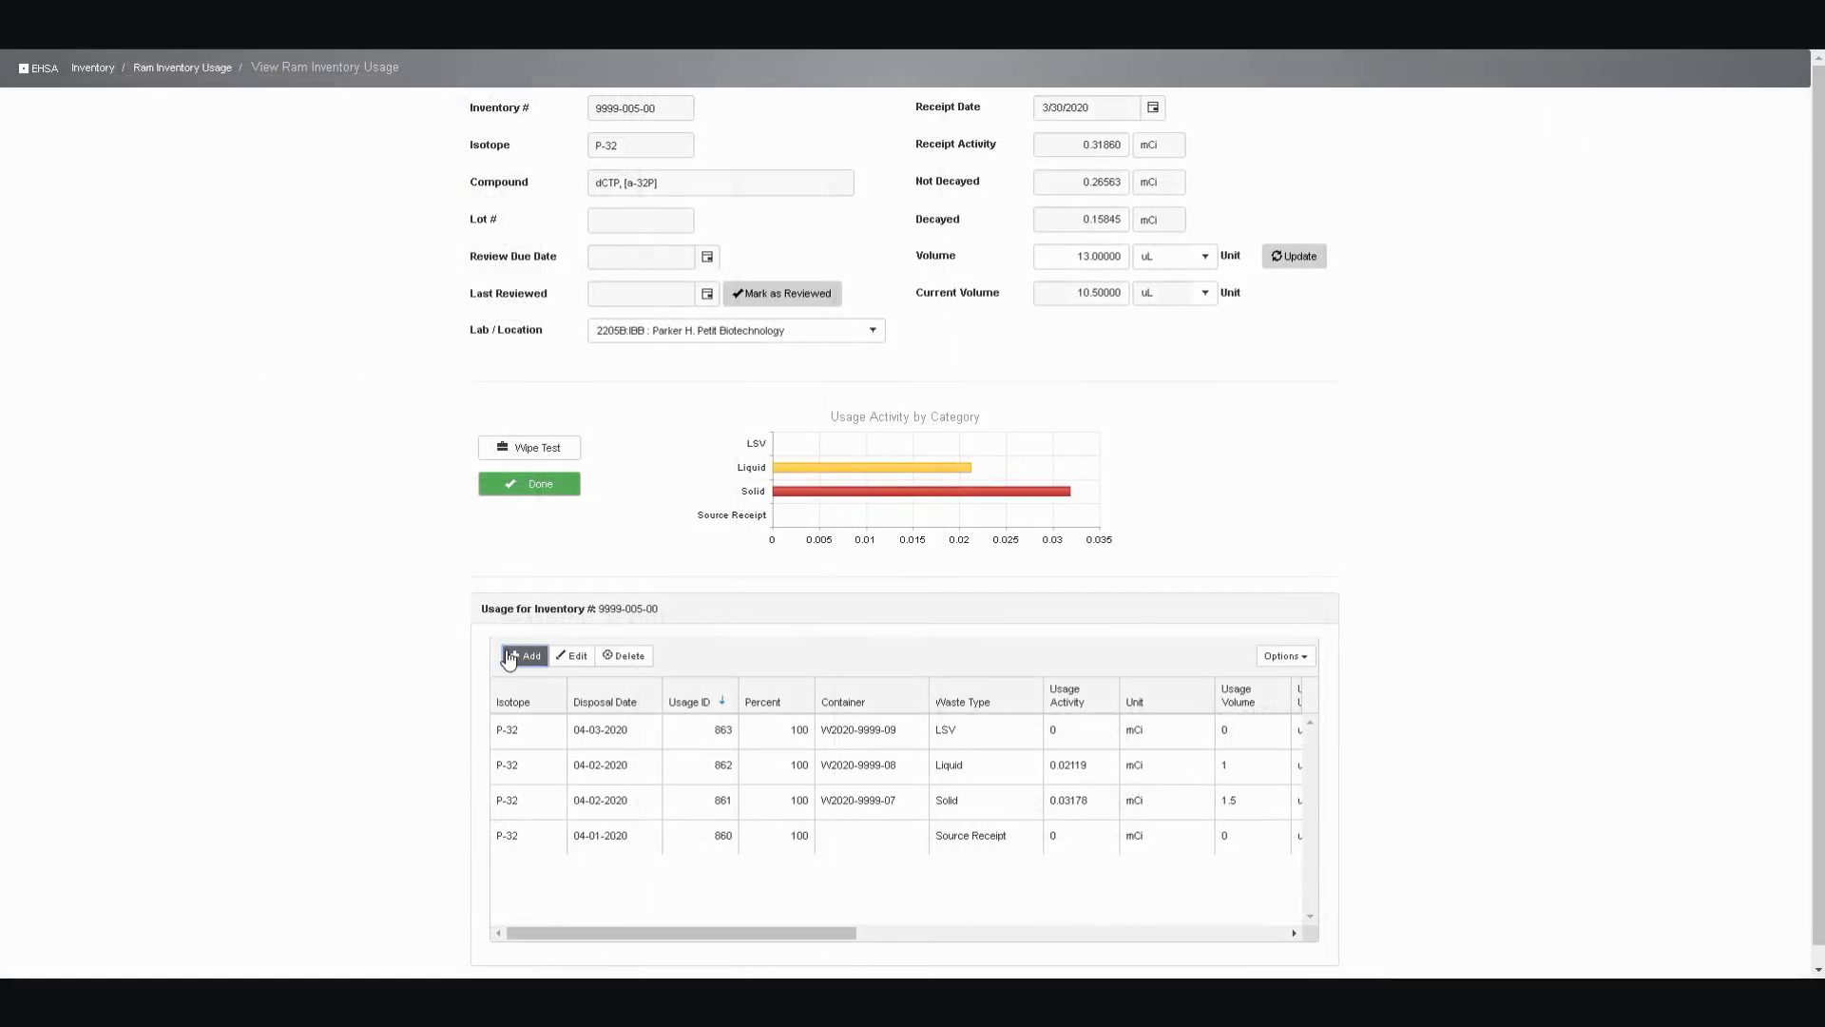
Add a further usage entry for inventory 9999-005-00 with the comment "Original source vial to waste"
left_click(526, 656)
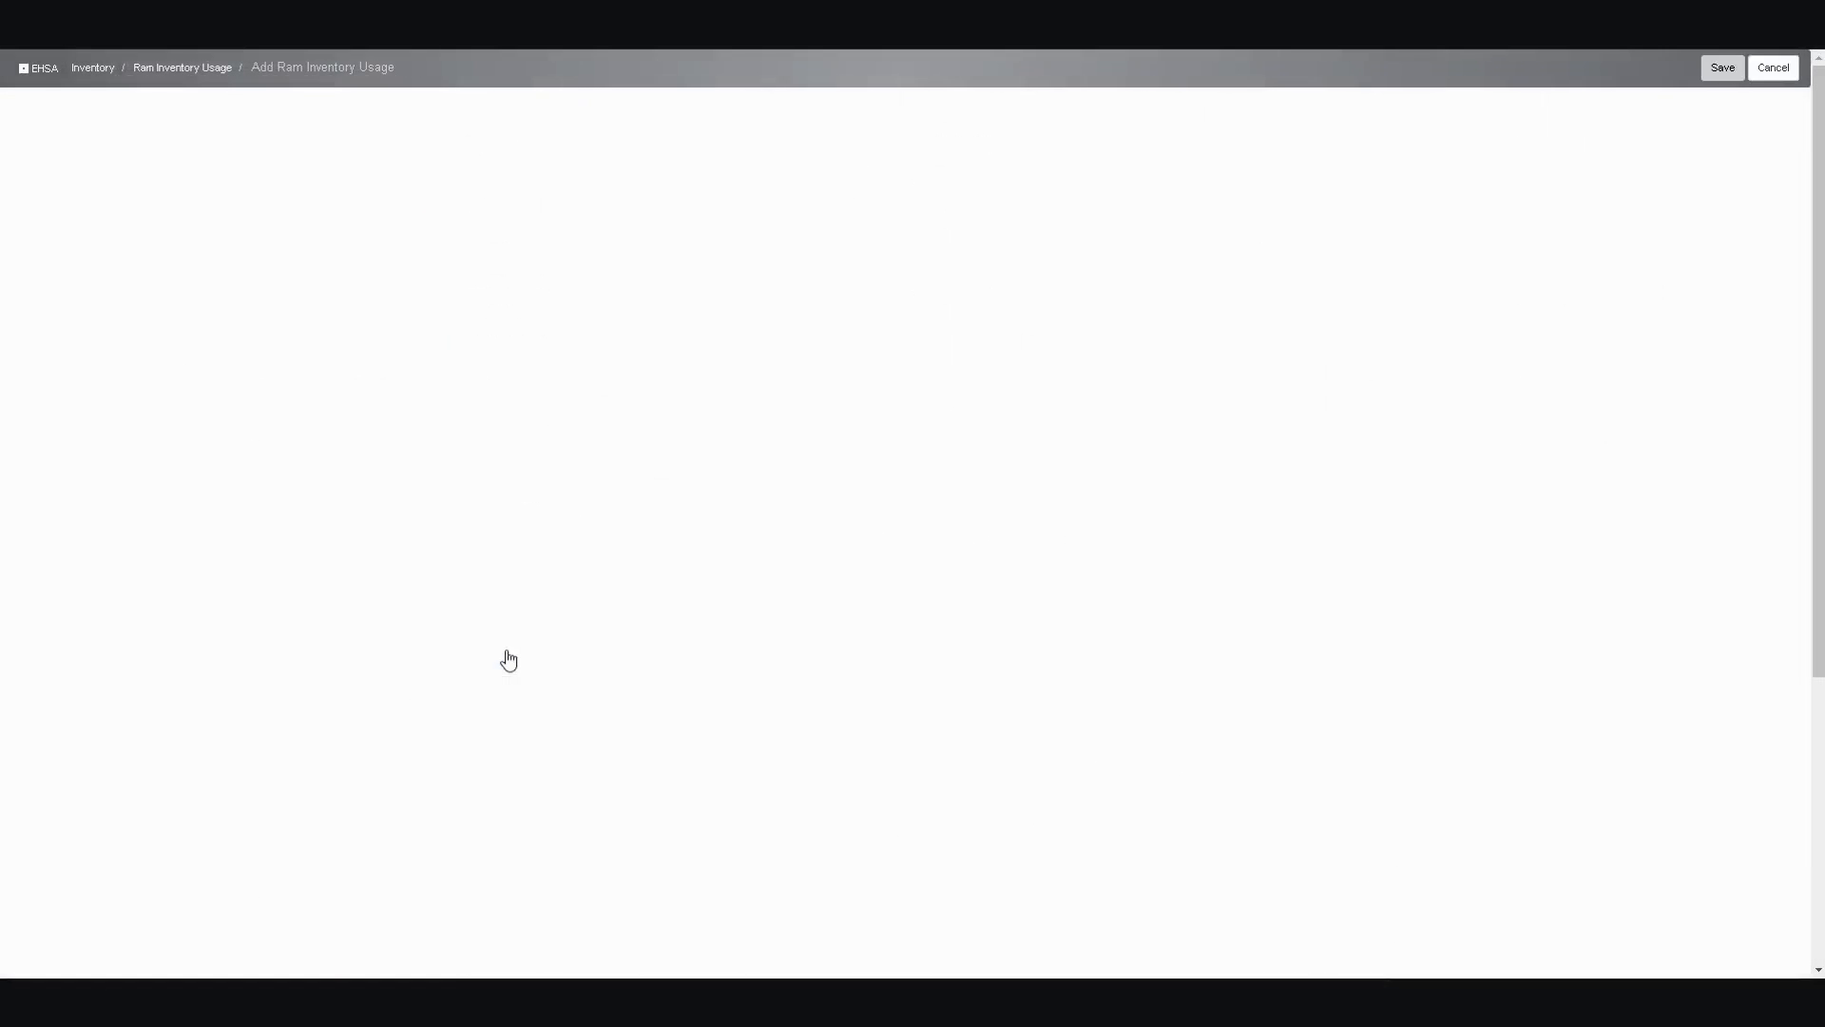
left_click(310, 385)
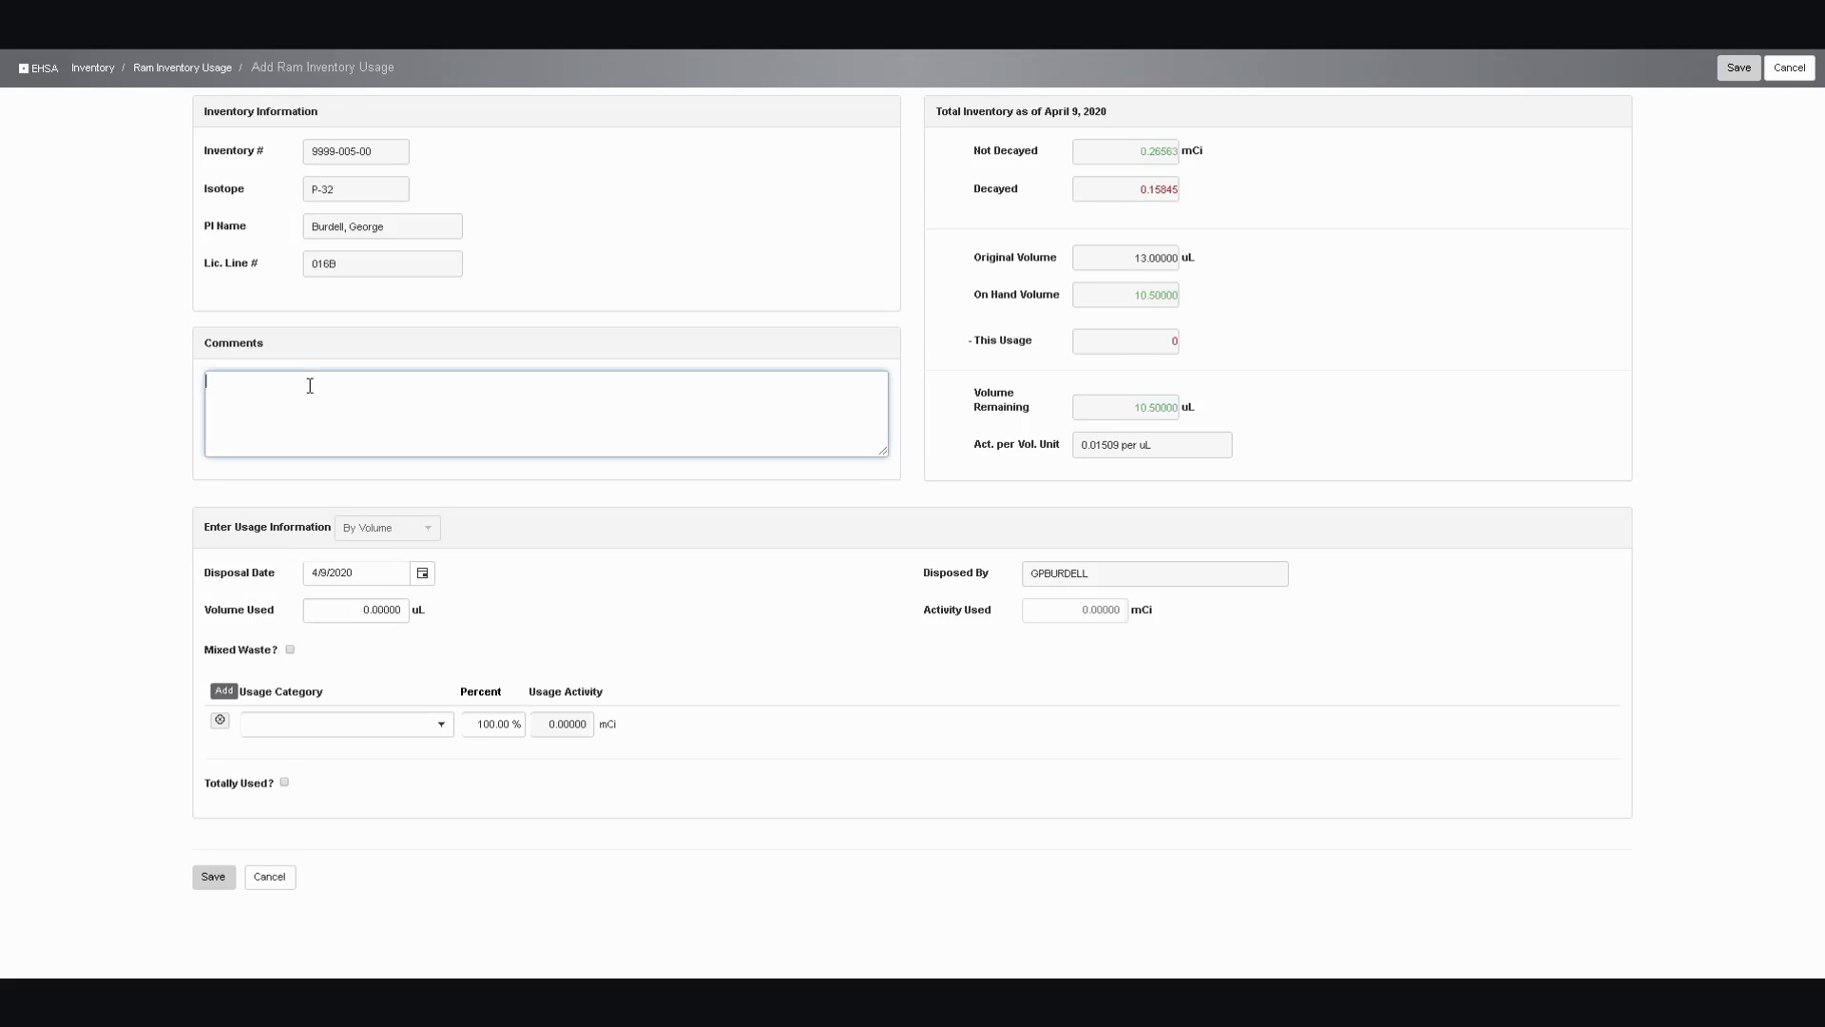
type("Original source vial to waste")
Set the source vial entry's disposal date to 4/6/2020 and its volume used to 10.5 uL
left_click(424, 572)
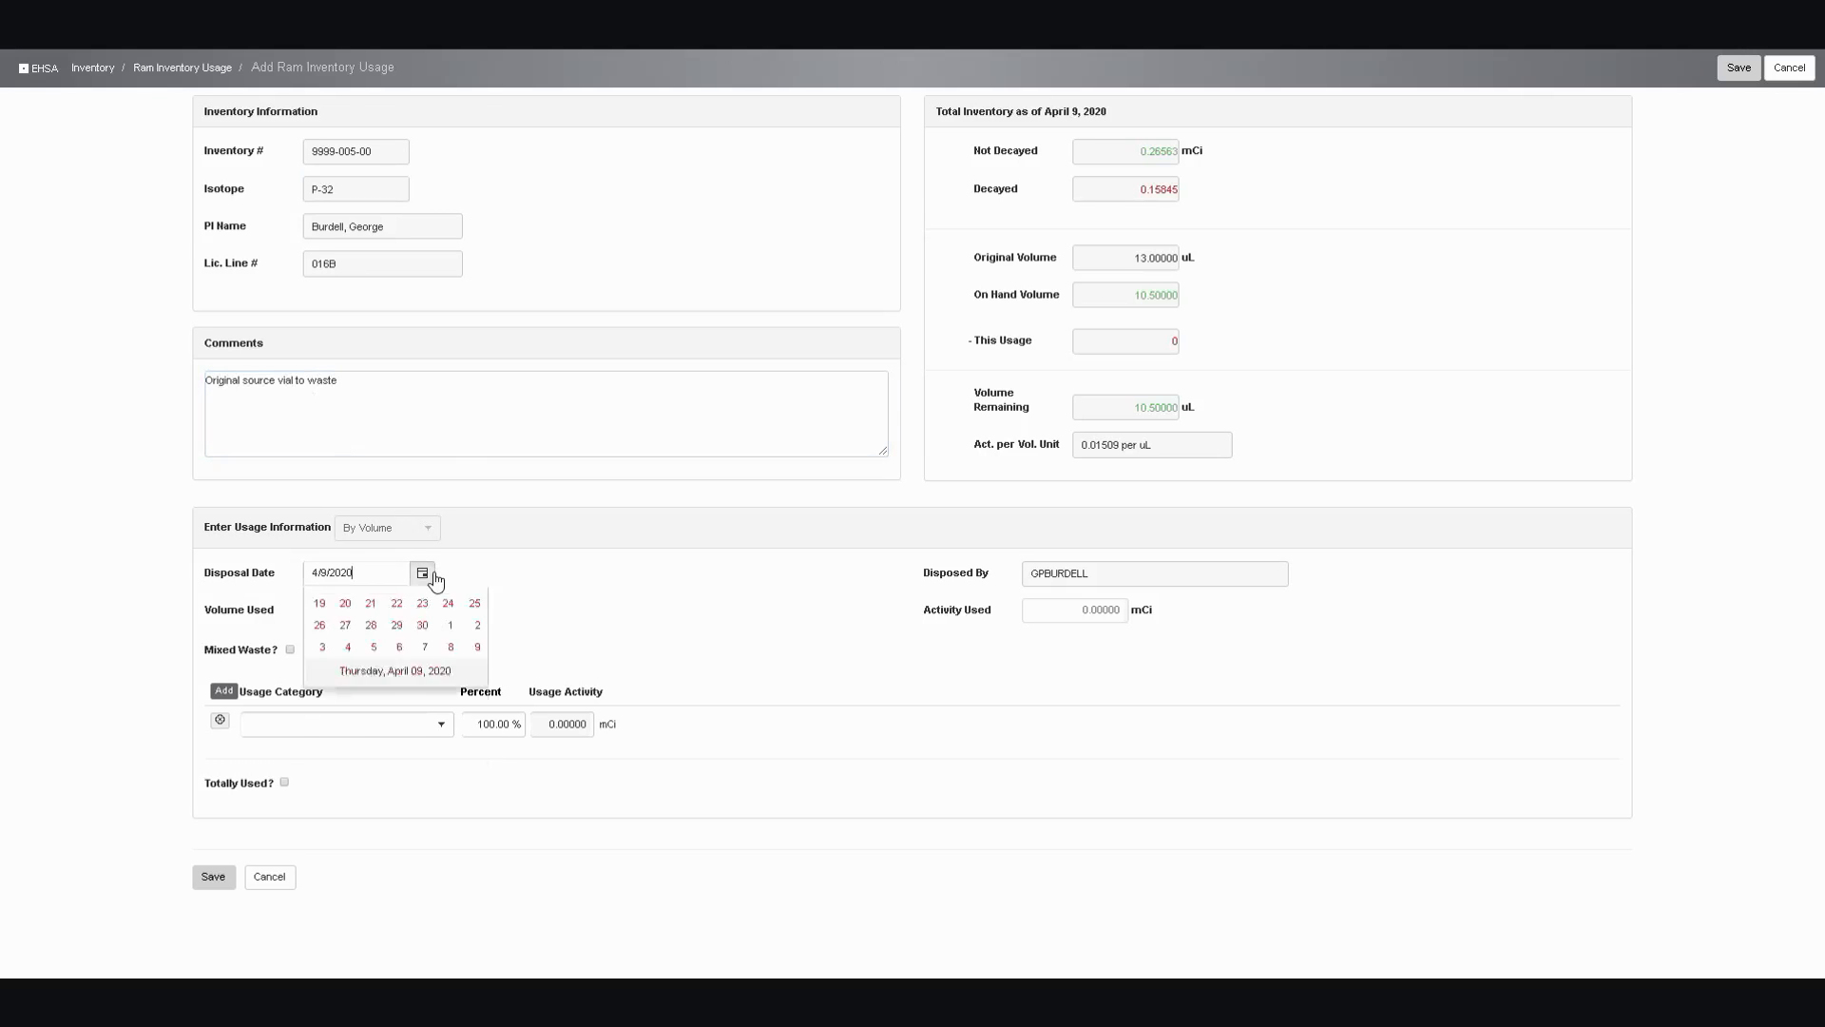
left_click(347, 668)
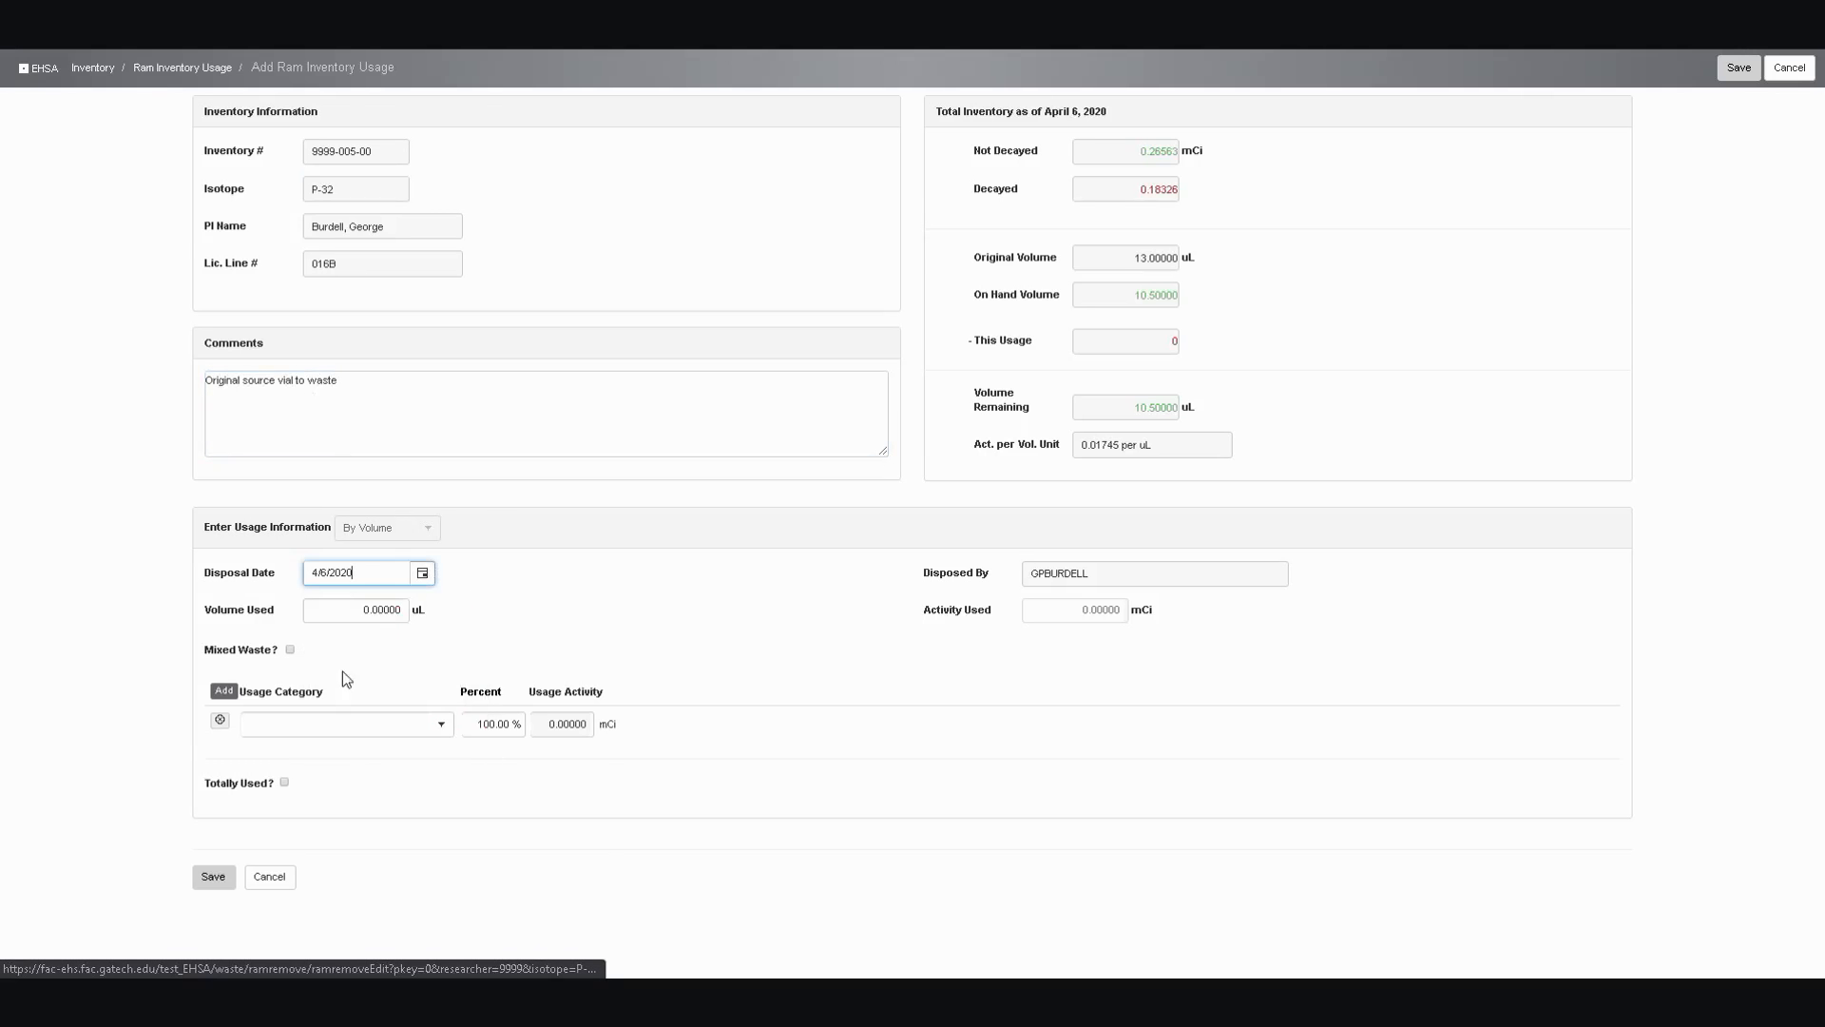
left_click(381, 608)
type("10.5")
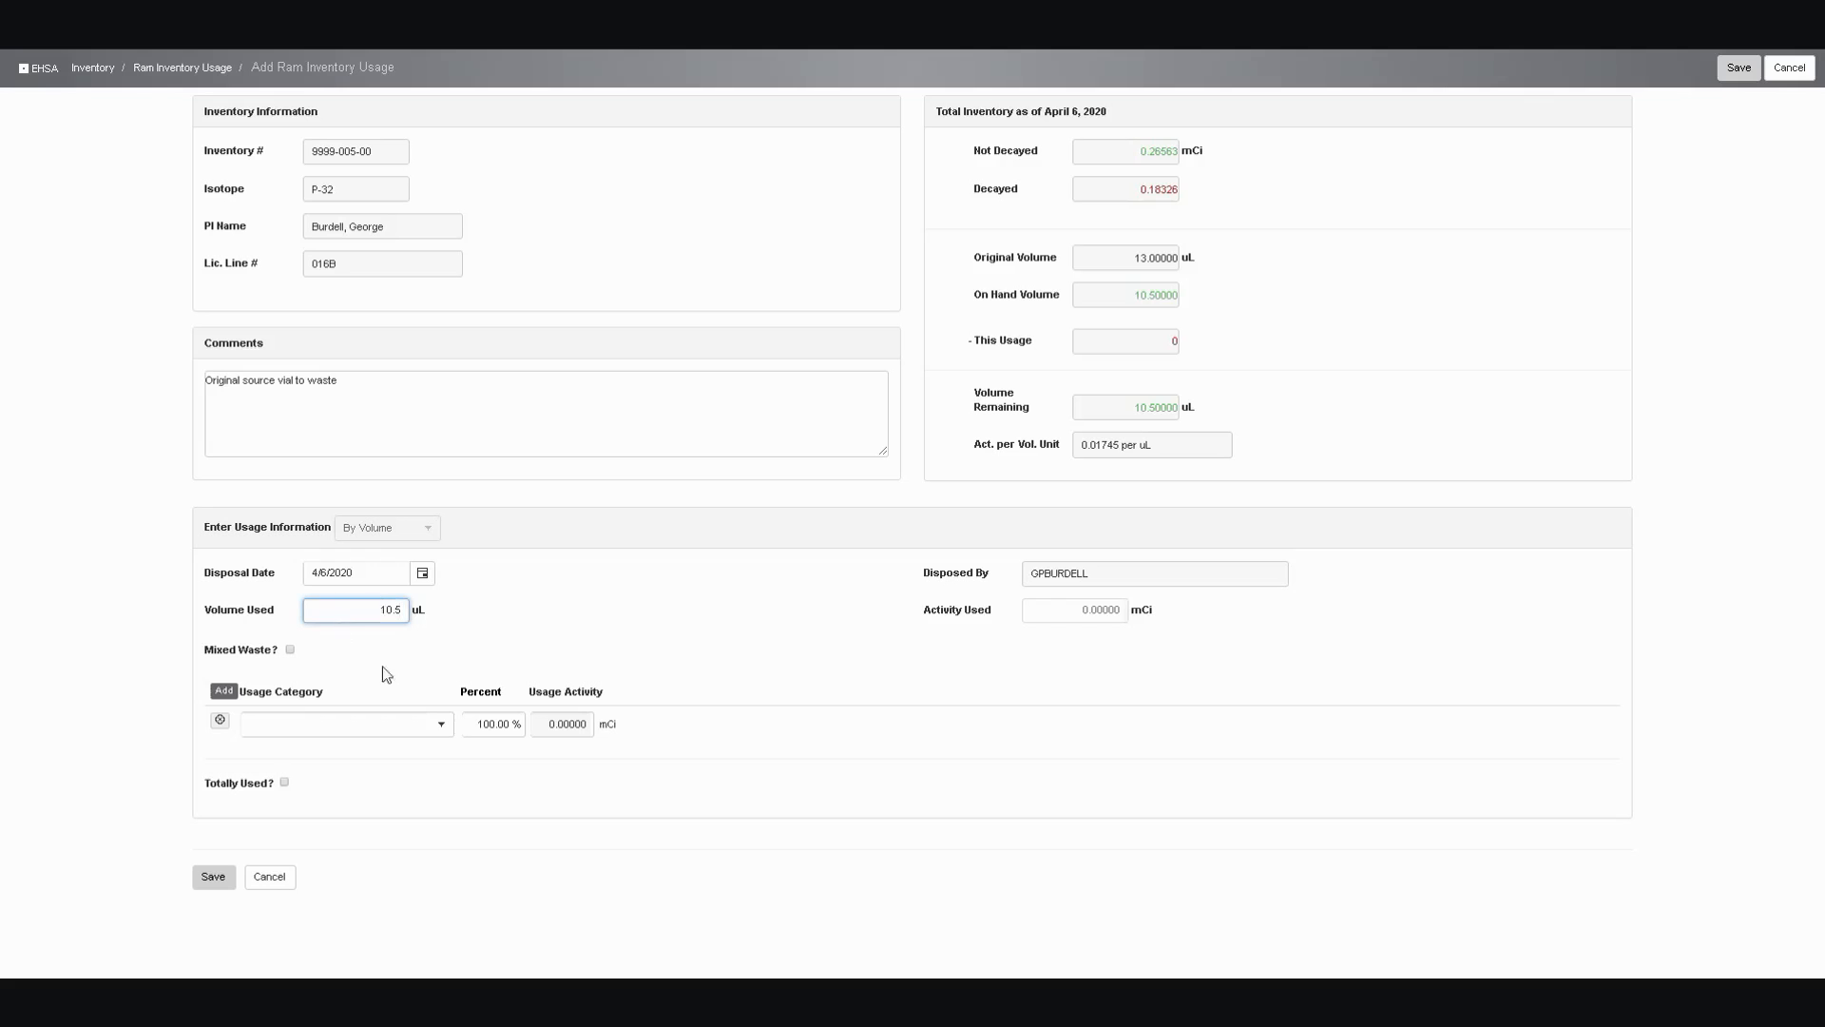
left_click(443, 727)
scroll(407, 808, "down", 5)
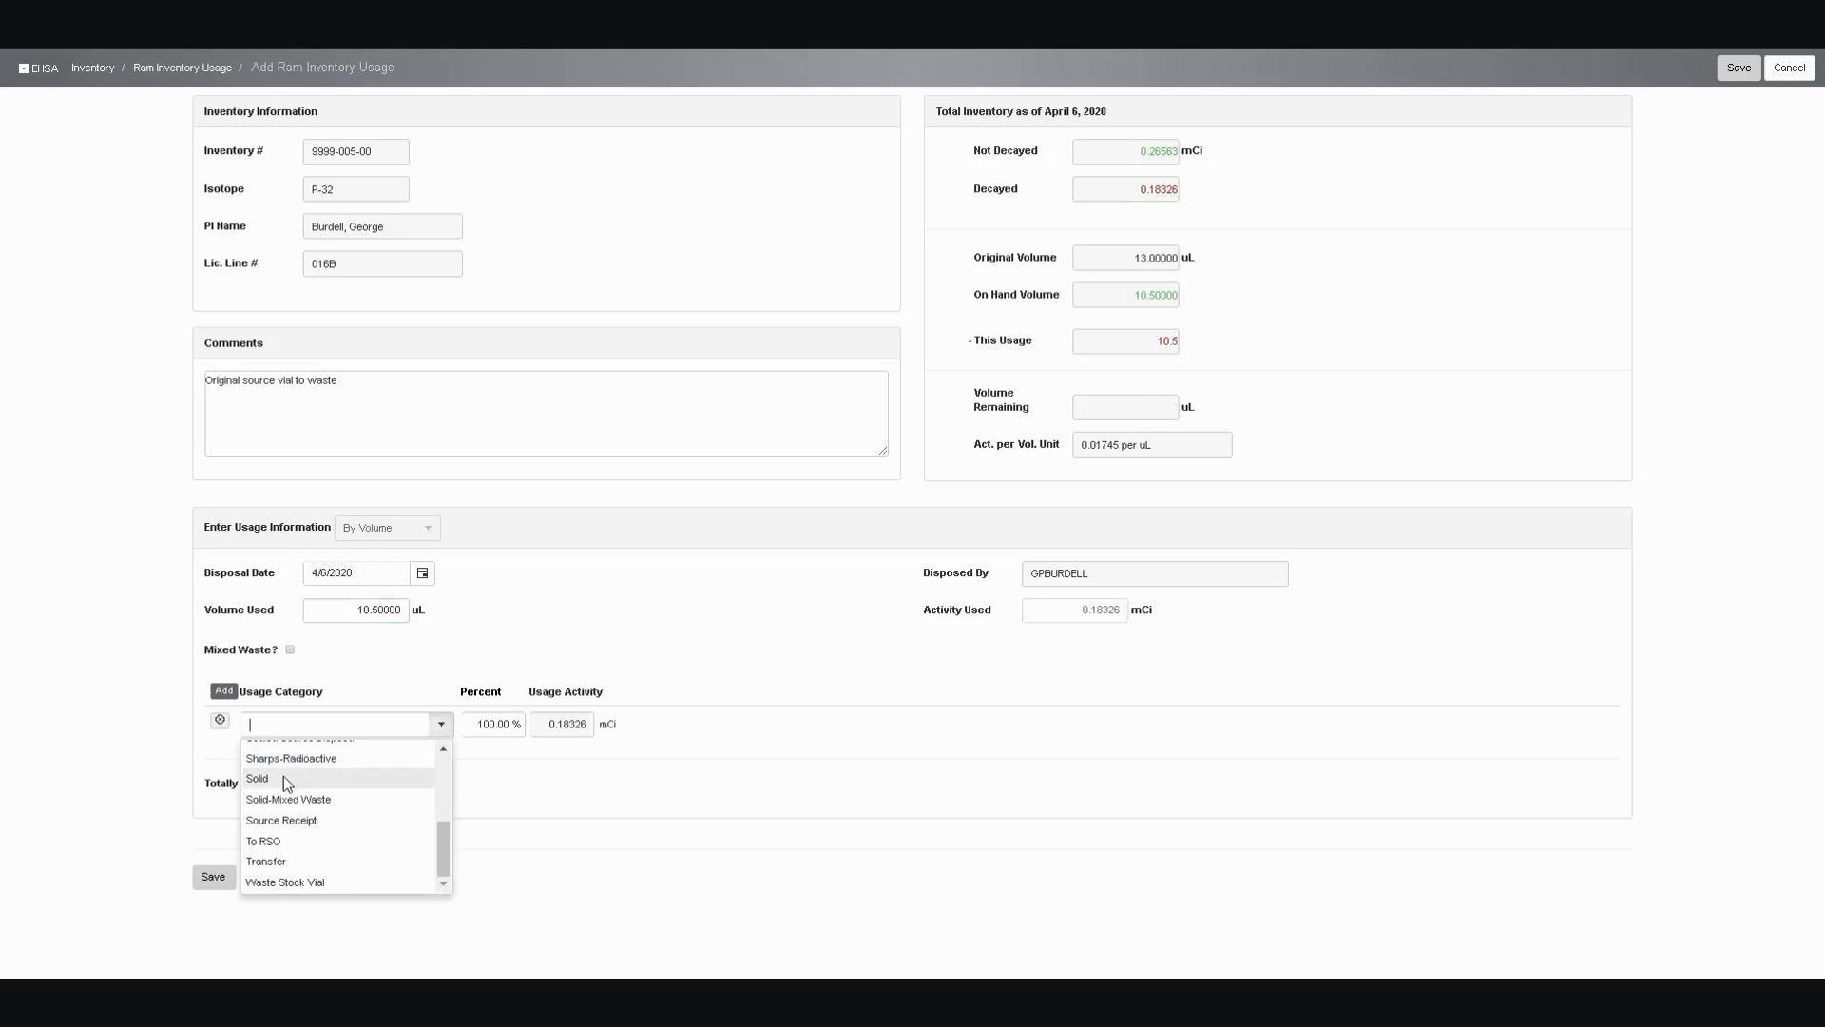
left_click(284, 777)
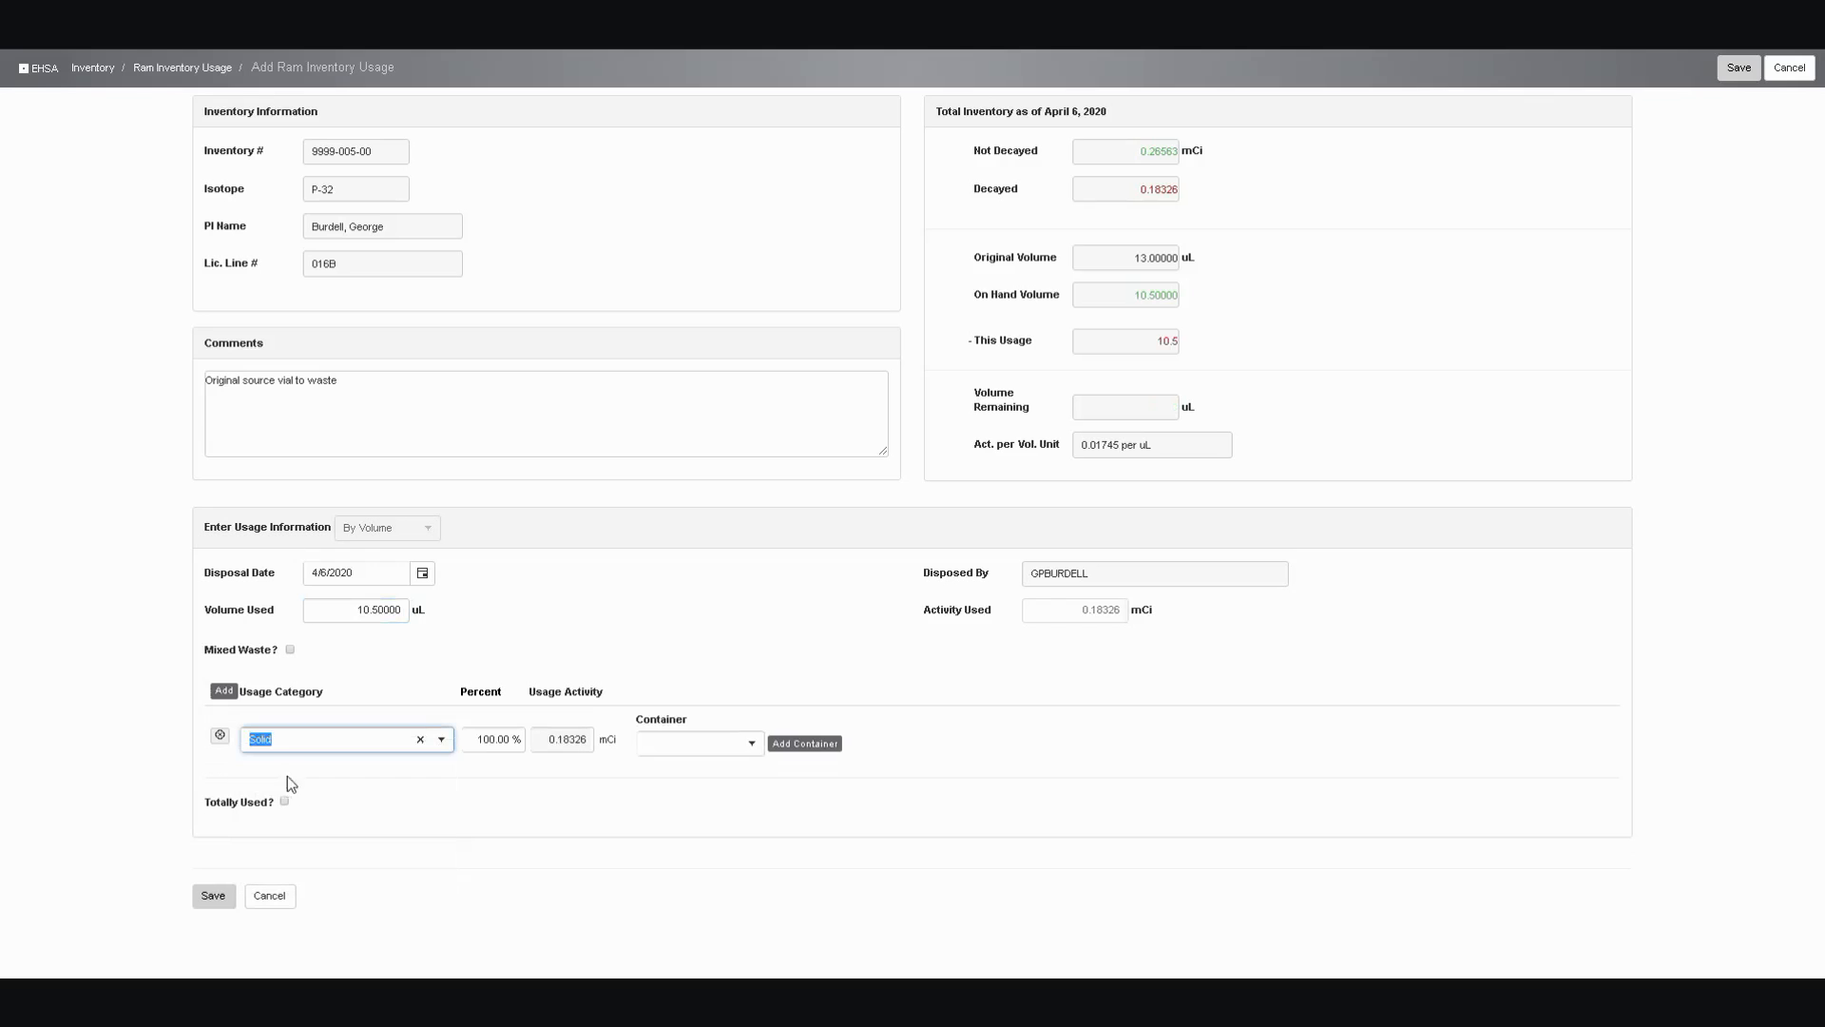
left_click(752, 745)
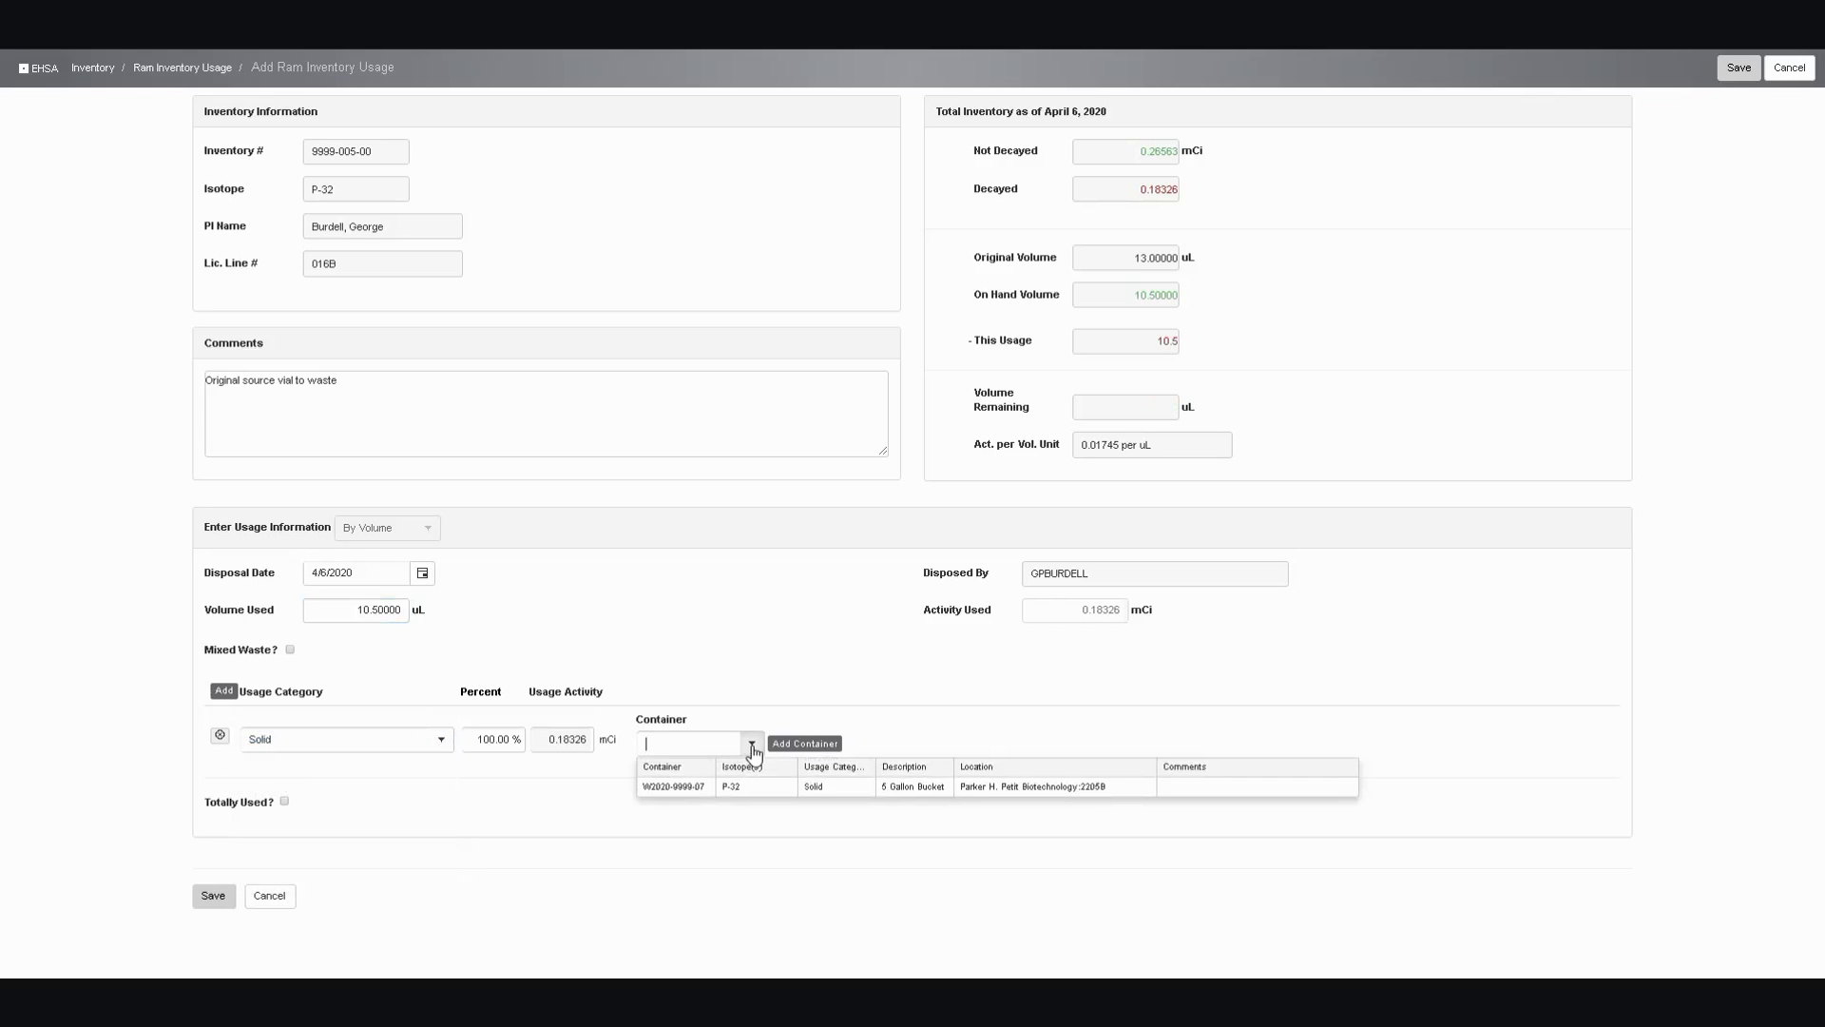
left_click(700, 790)
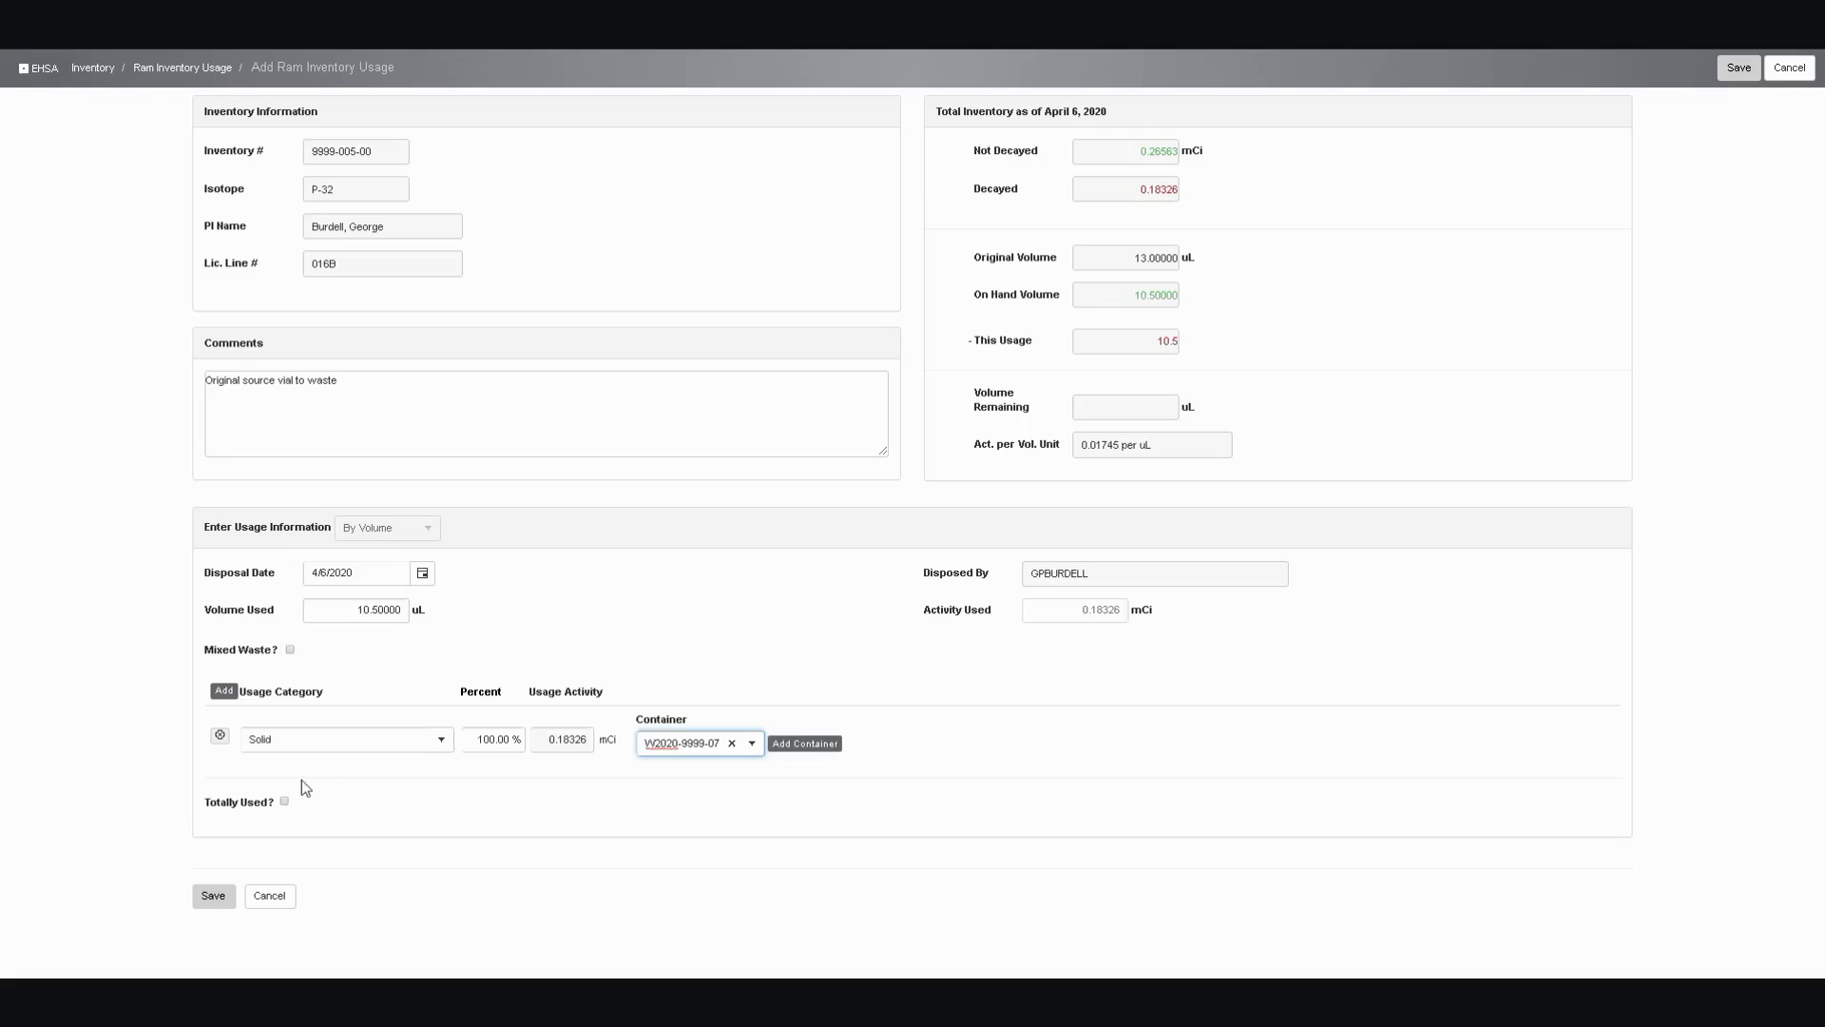
left_click(284, 801)
left_click(232, 896)
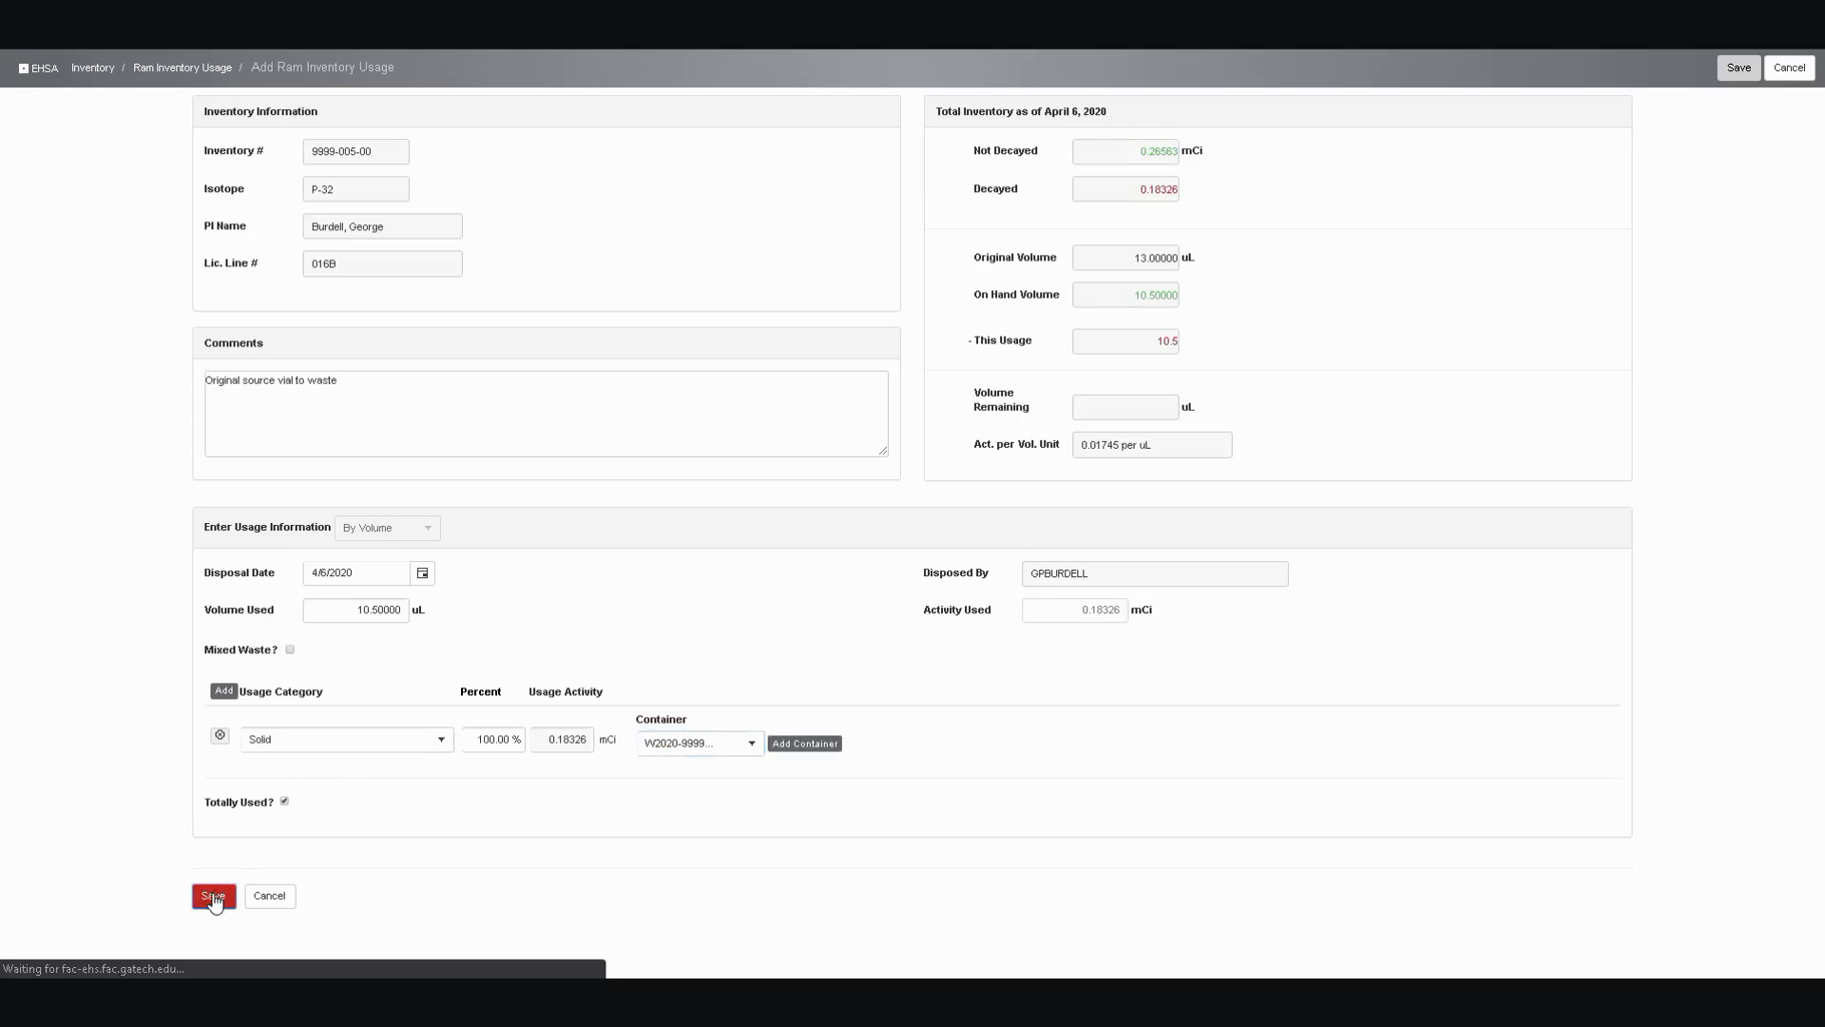